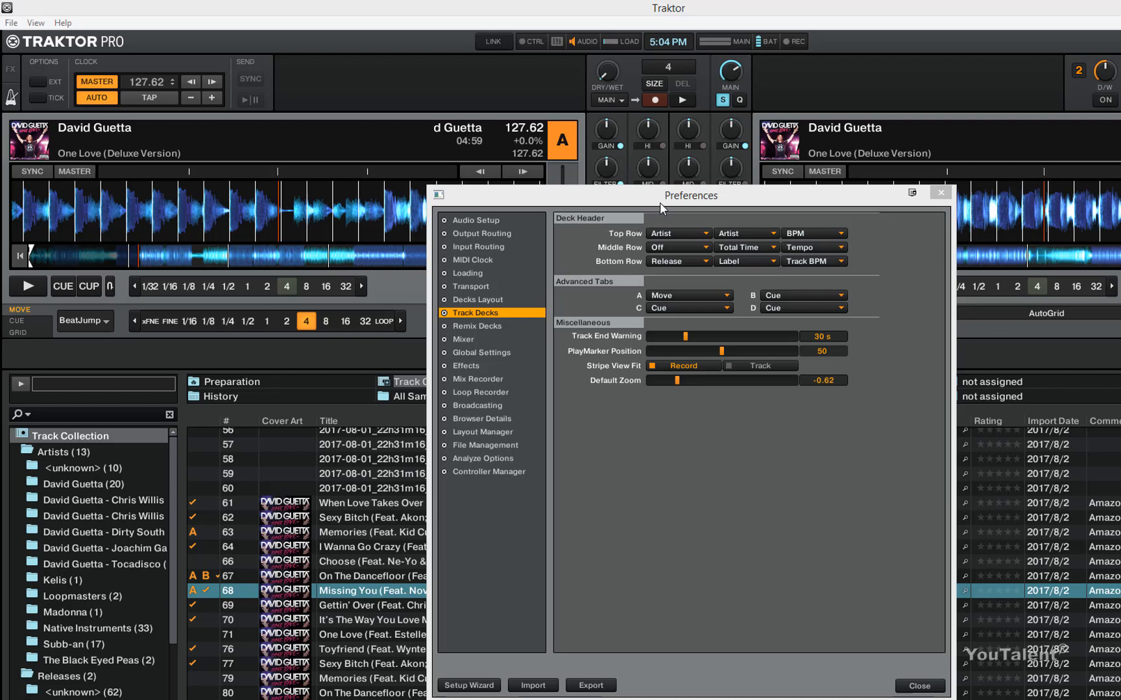
Step: Reposition the Preferences window and try Beats to Cue, then BPM, in the second field of the deck header's top row
left_click_drag(659, 202, 560, 303)
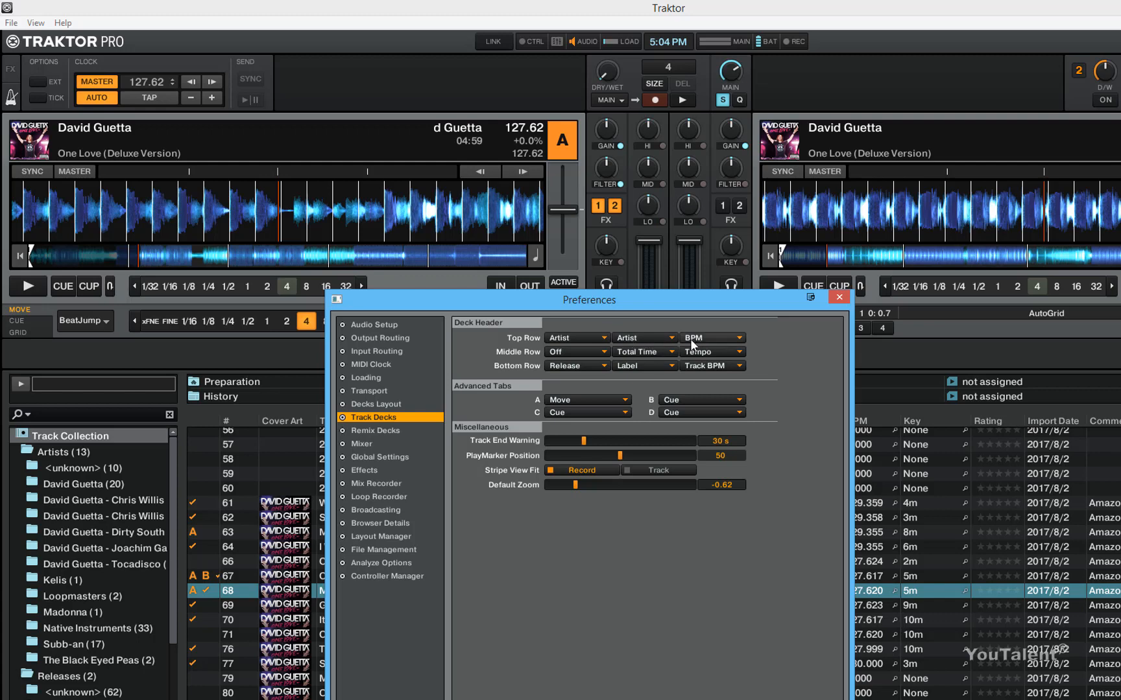
left_click(645, 338)
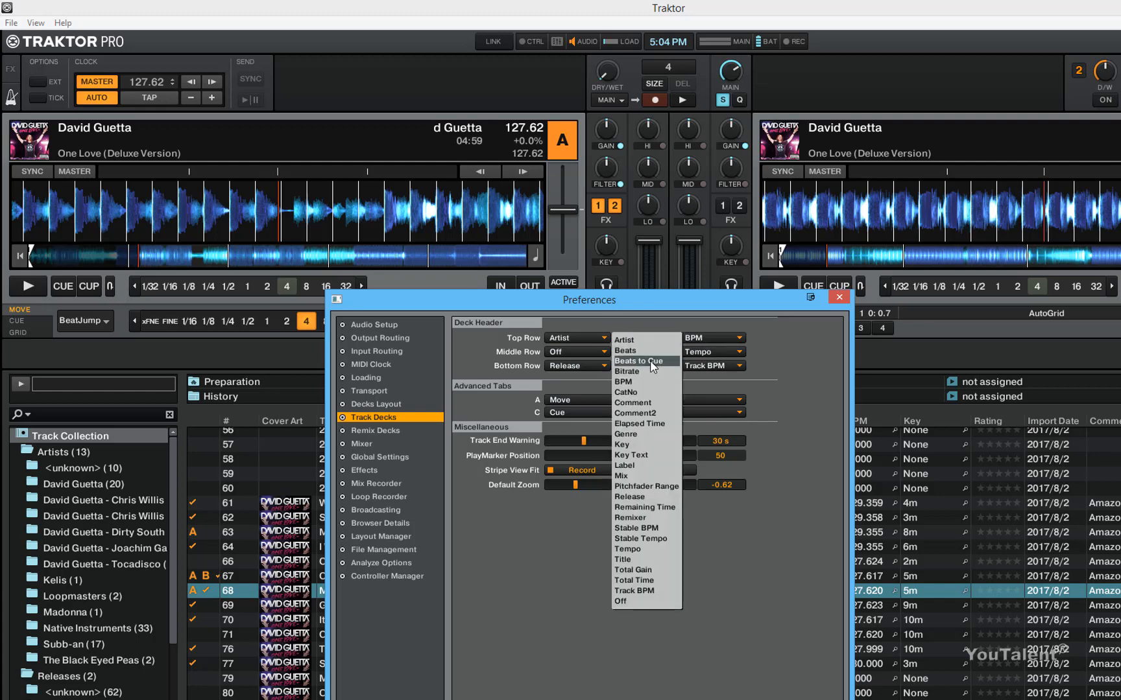
left_click(652, 366)
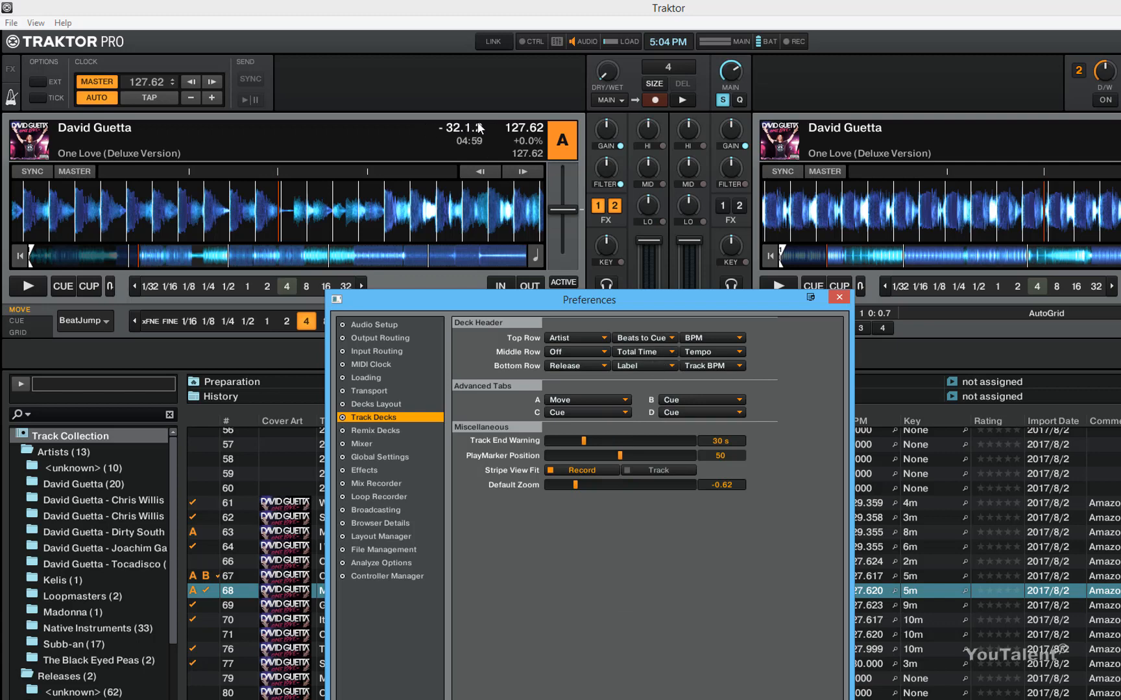
left_click(639, 338)
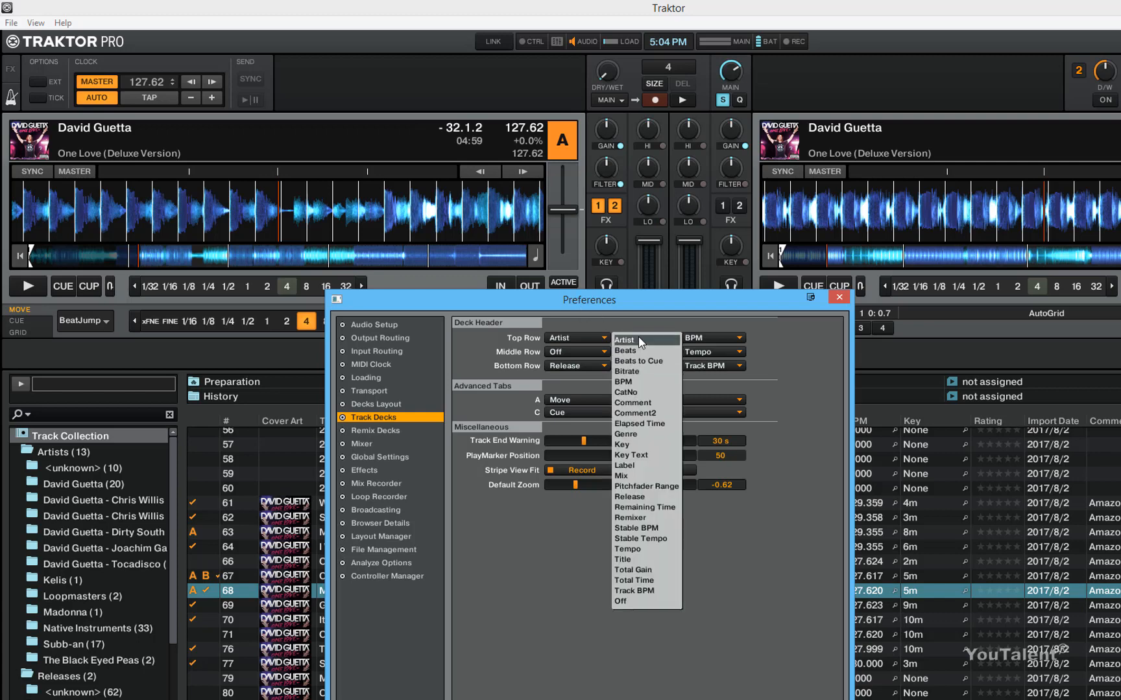
left_click(640, 388)
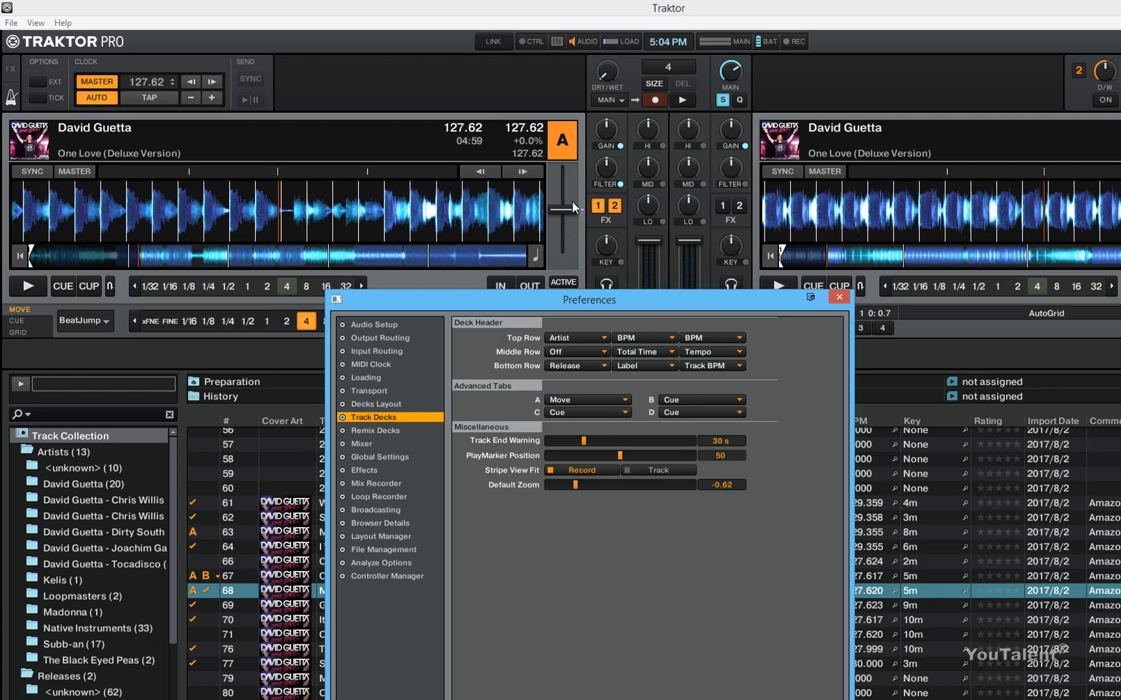
Step: Try Comment, then Label, as the second field of the deck header's top row
left_click(672, 337)
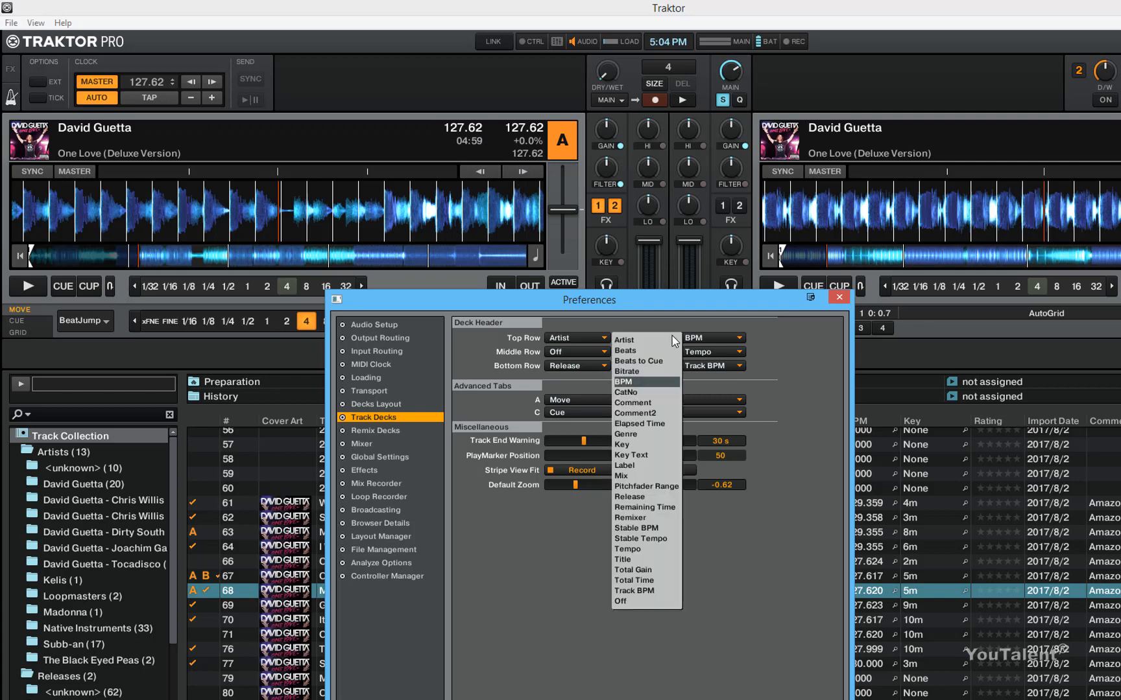
left_click(642, 403)
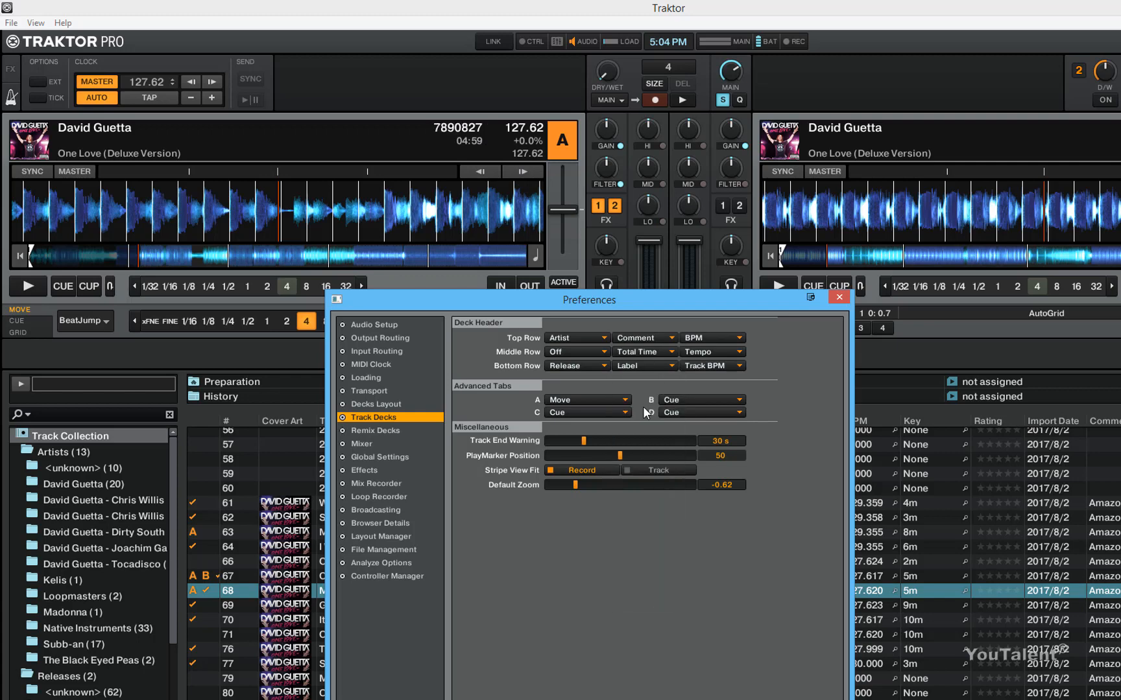
left_click(672, 337)
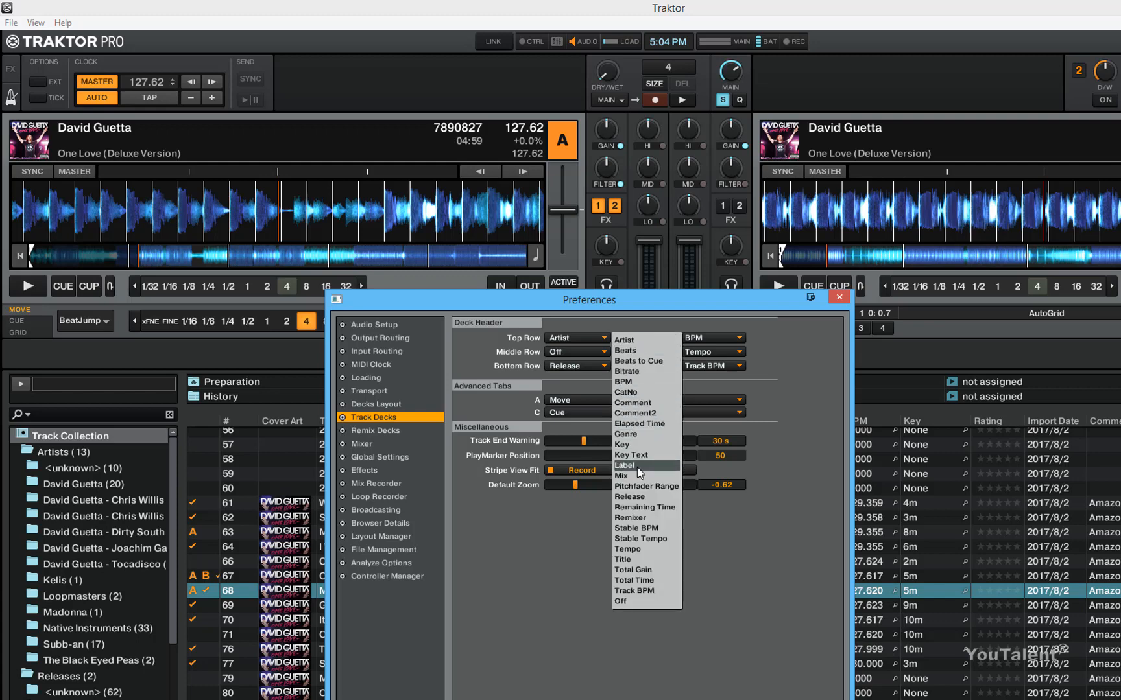
left_click(637, 467)
Step: Try Bitrate in the second field of the deck header's top row, and set that field to Off
left_click(670, 337)
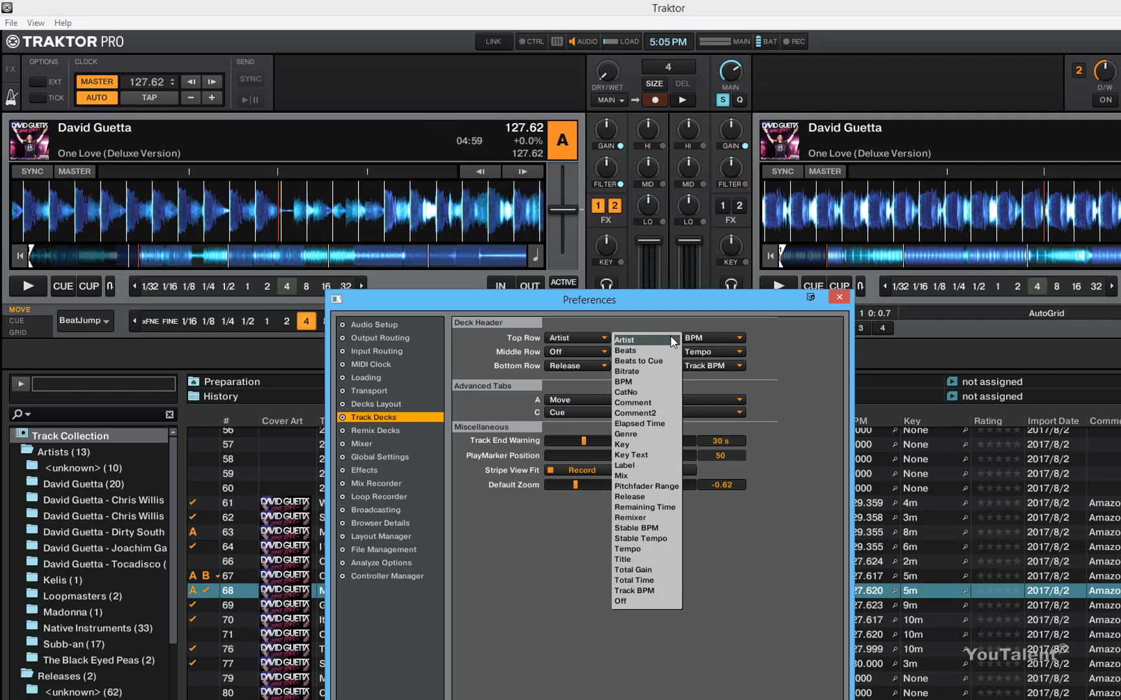
left_click(634, 371)
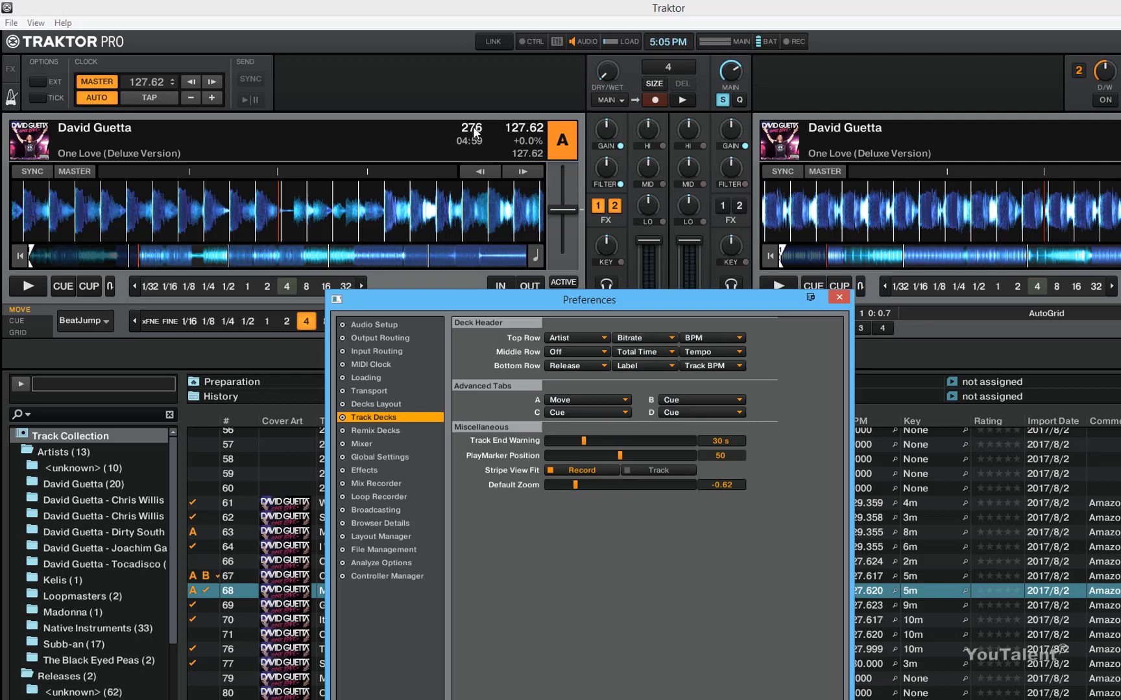
left_click(666, 336)
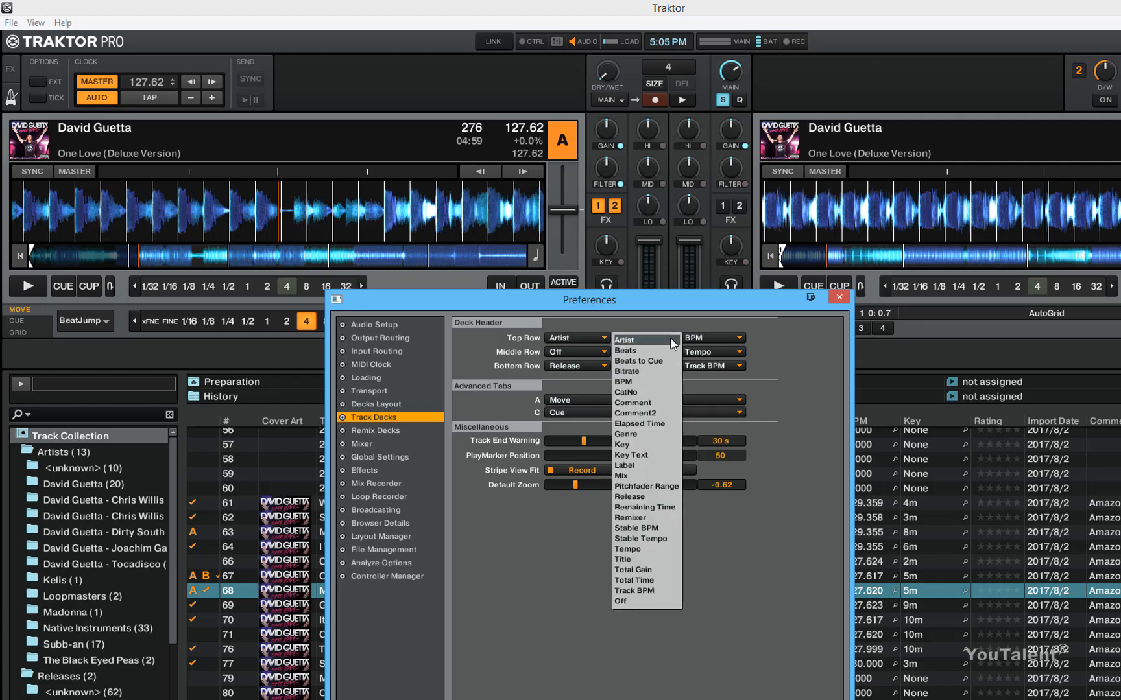
left_click(635, 601)
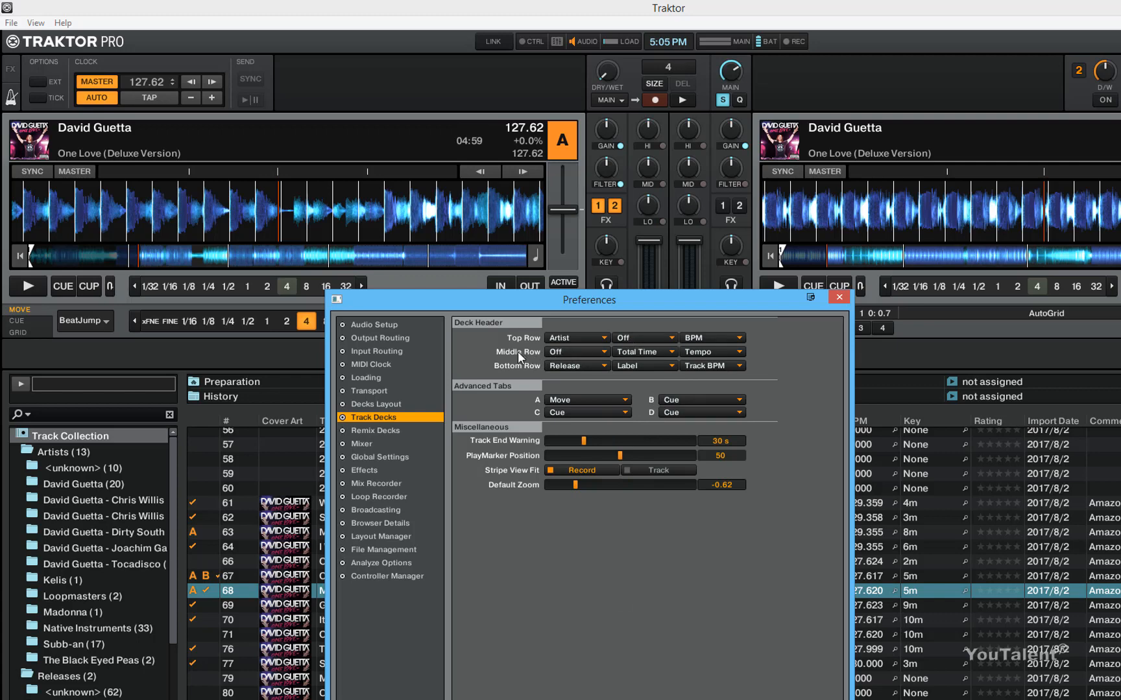
Step: Set the first field of the deck header's middle row to Artist
left_click(576, 352)
left_click(578, 352)
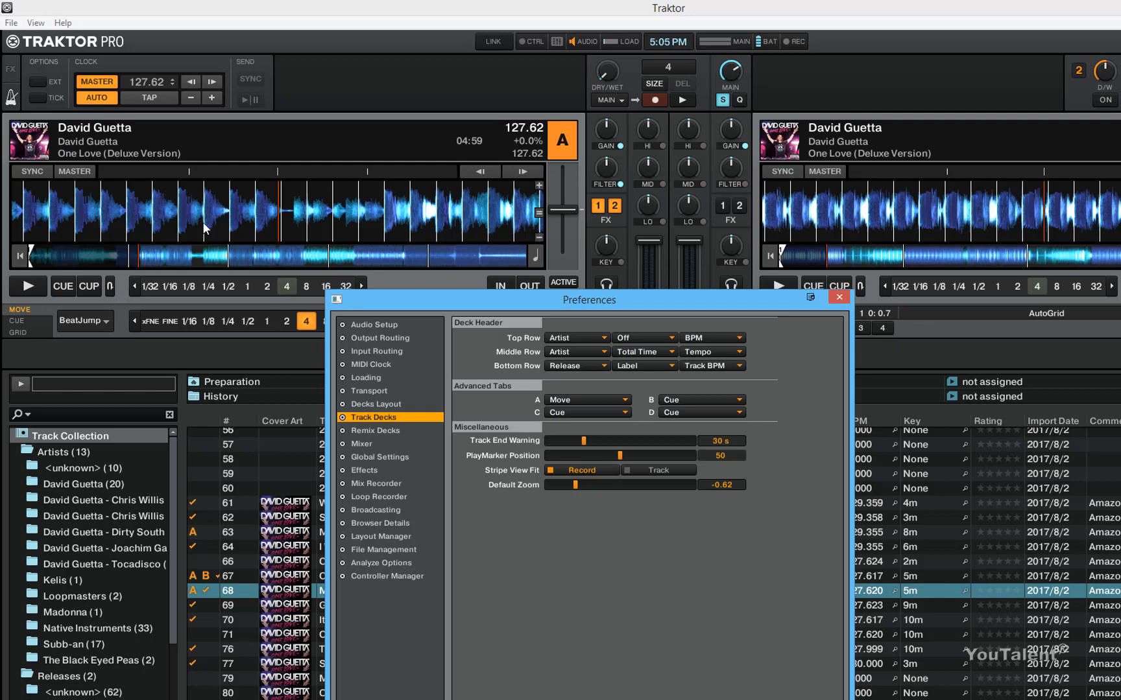
left_click(602, 354)
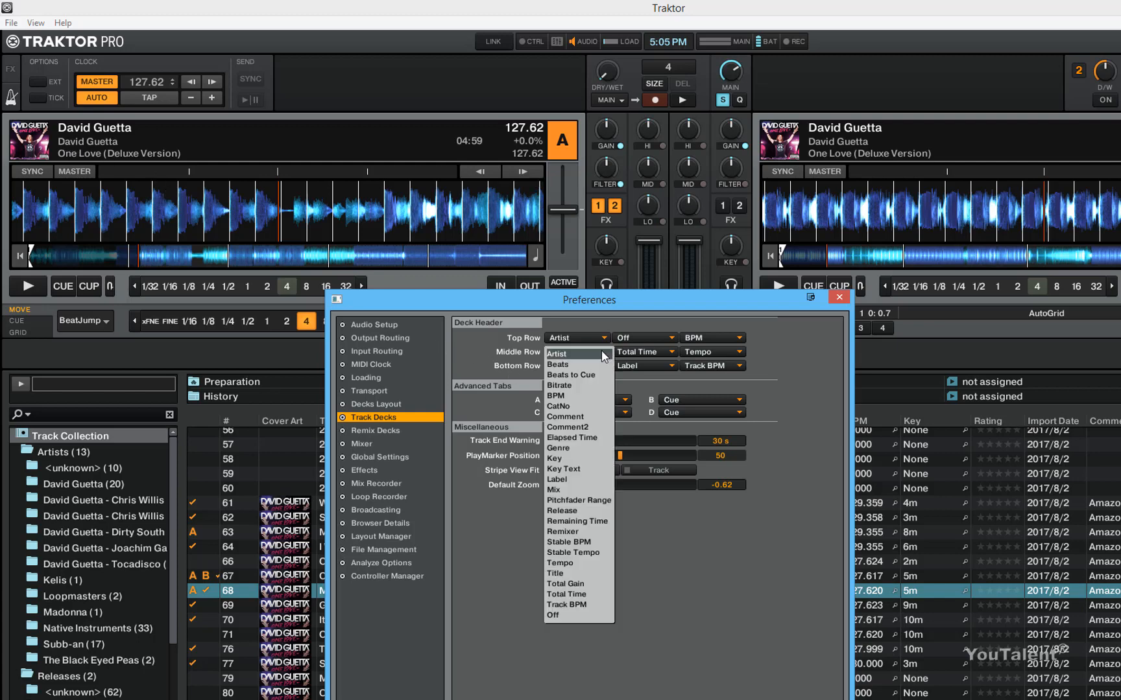
left_click(603, 354)
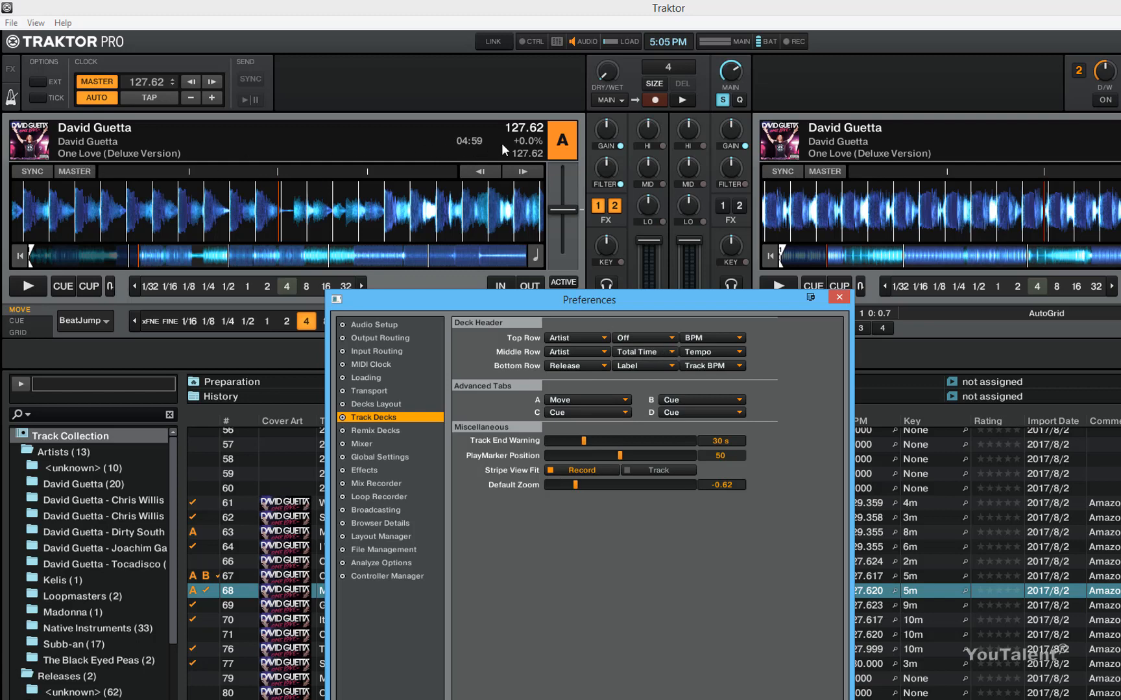
Step: Try Artist in the third field of the deck header's middle row, and set that field to Beats
left_click(739, 338)
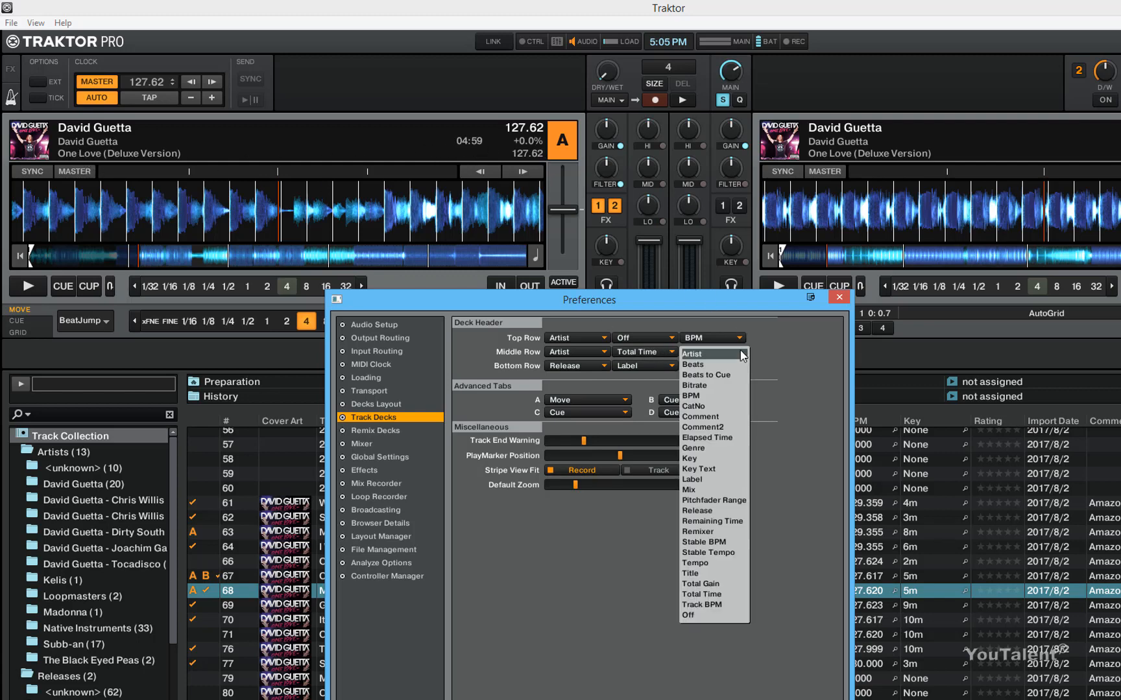
left_click(742, 354)
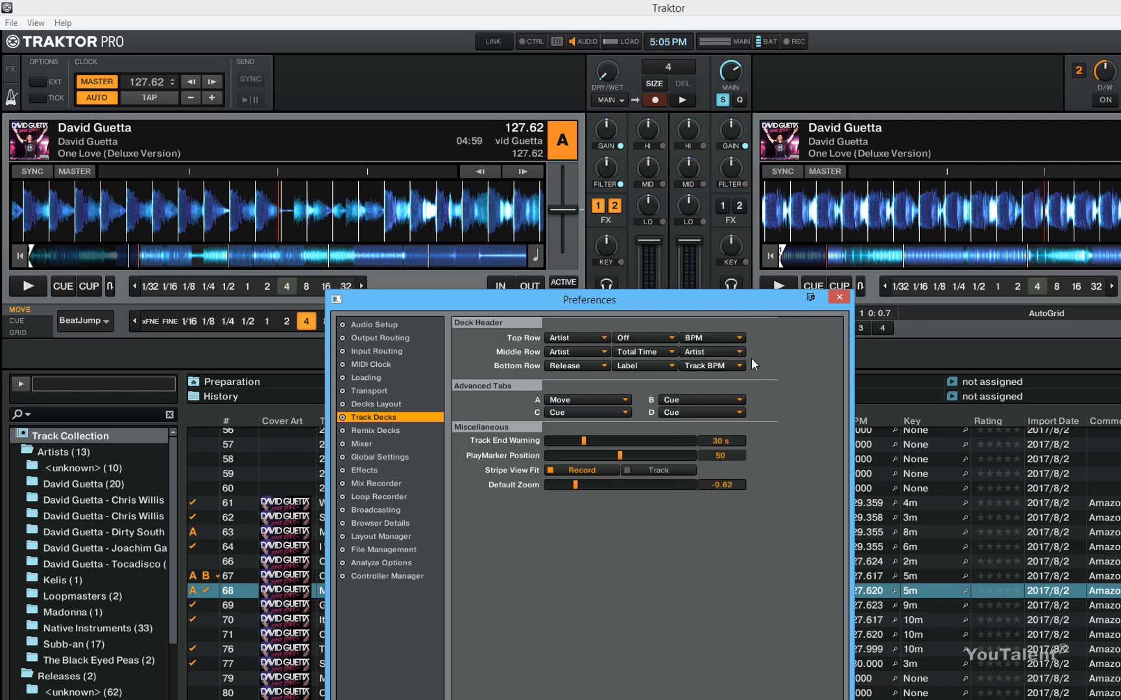
left_click(740, 352)
left_click(714, 373)
Step: Switch deck A's advanced panel through its Cue and Grid views and back to Move
left_click_drag(494, 305, 580, 284)
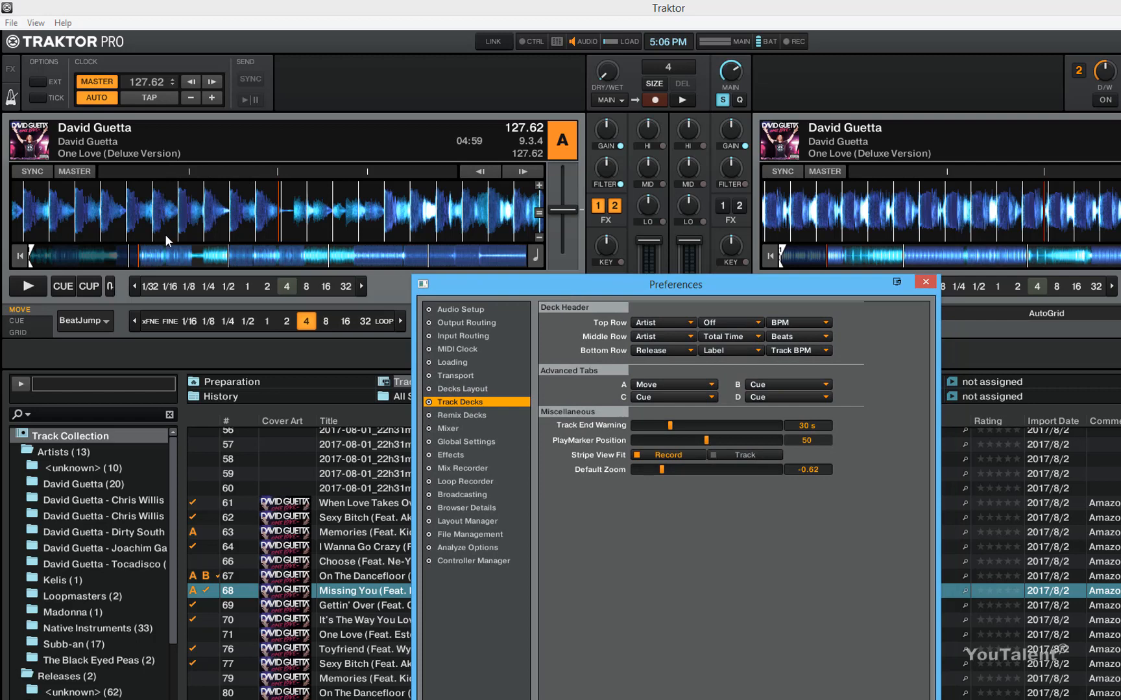
left_click(21, 319)
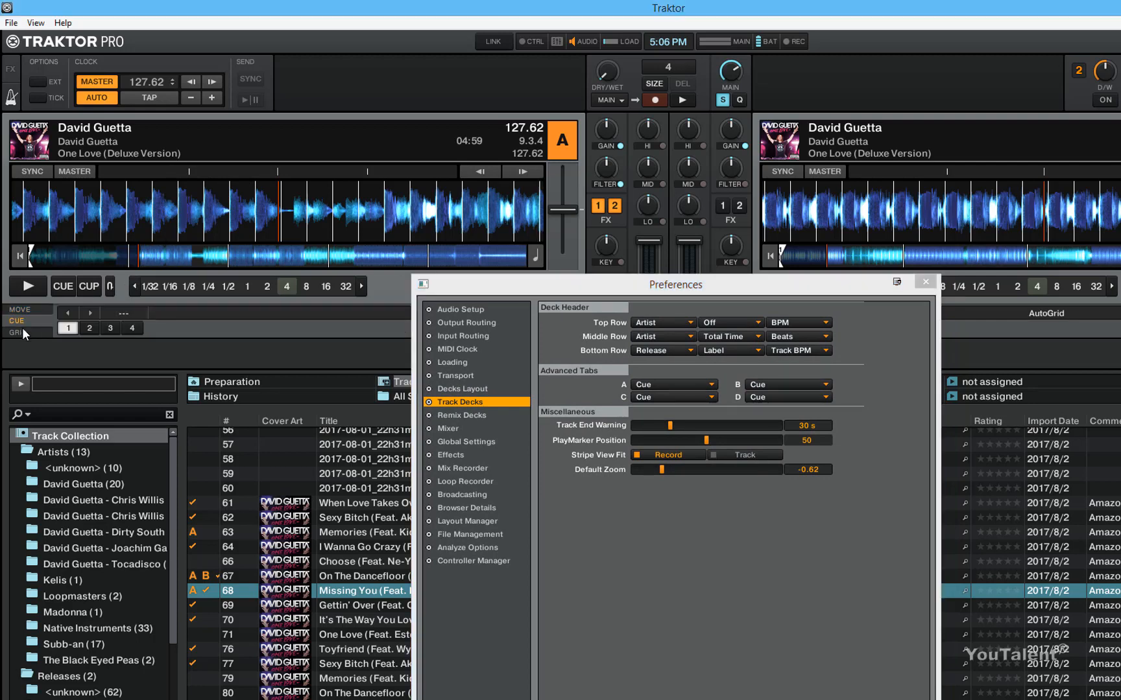
left_click(22, 329)
left_click_drag(485, 283, 653, 278)
left_click(23, 321)
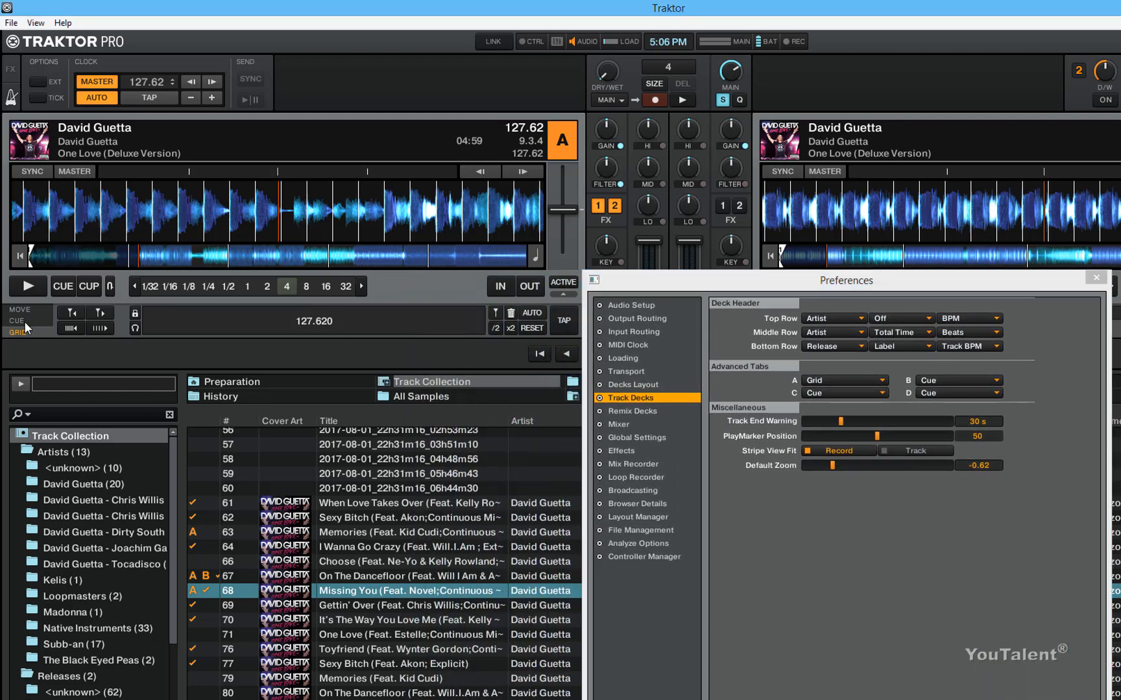
left_click(24, 311)
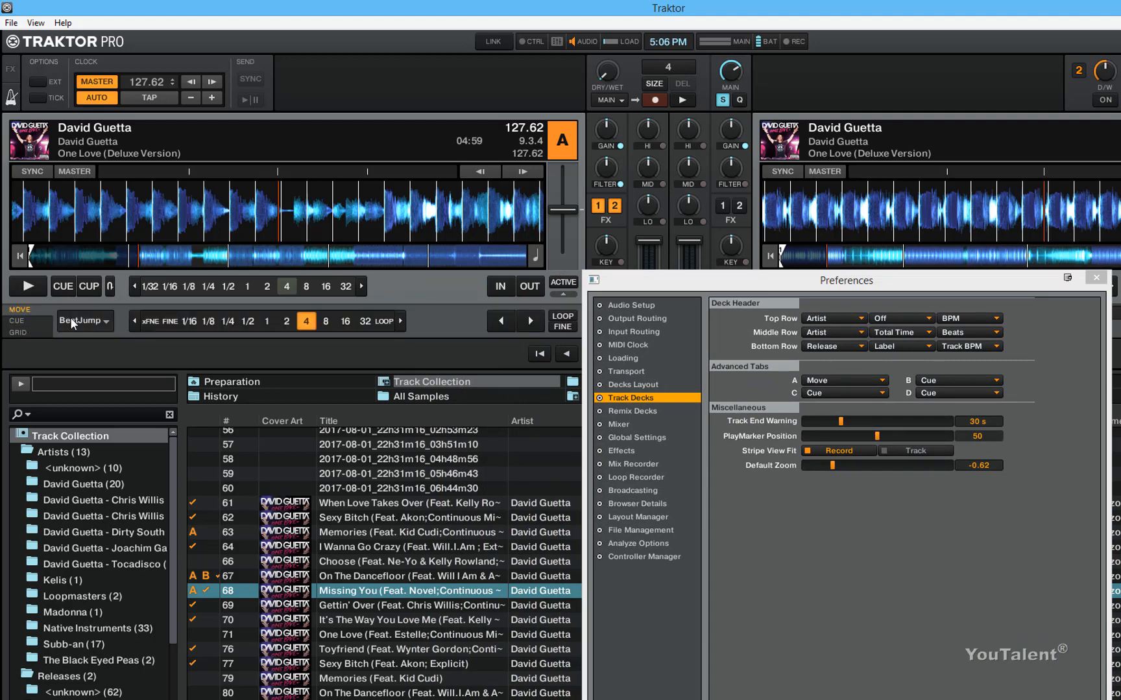
Step: Set the Advanced Tabs option for deck A to Cue and then to Grid in Preferences
left_click_drag(711, 277, 637, 277)
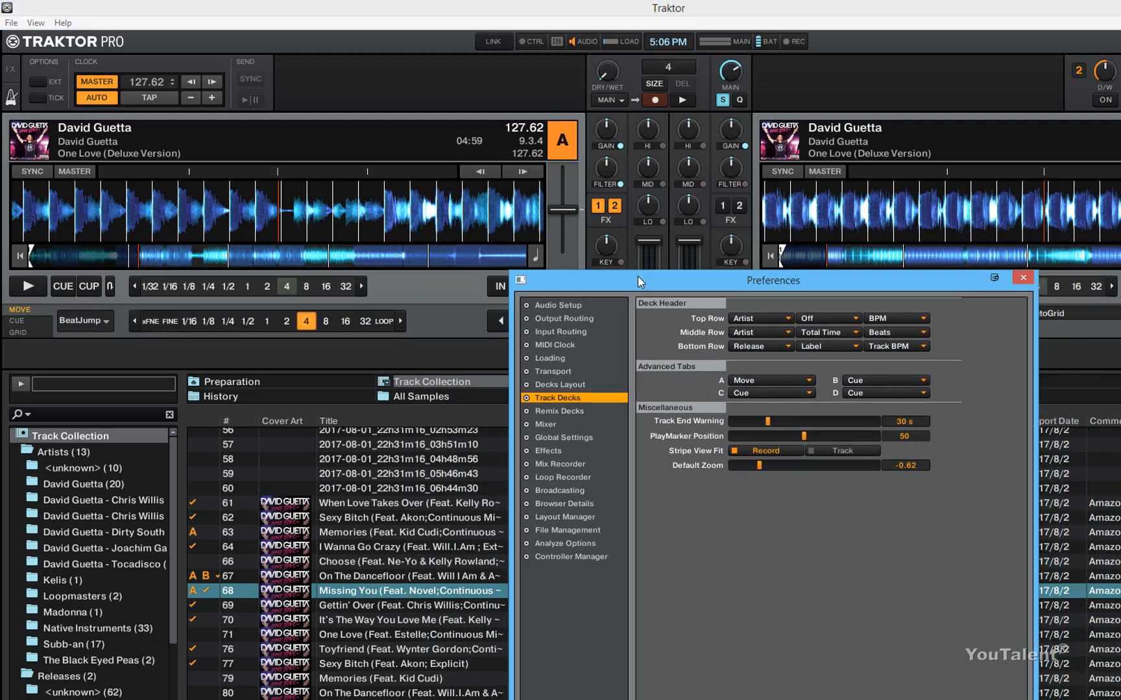
left_click(773, 376)
left_click(761, 393)
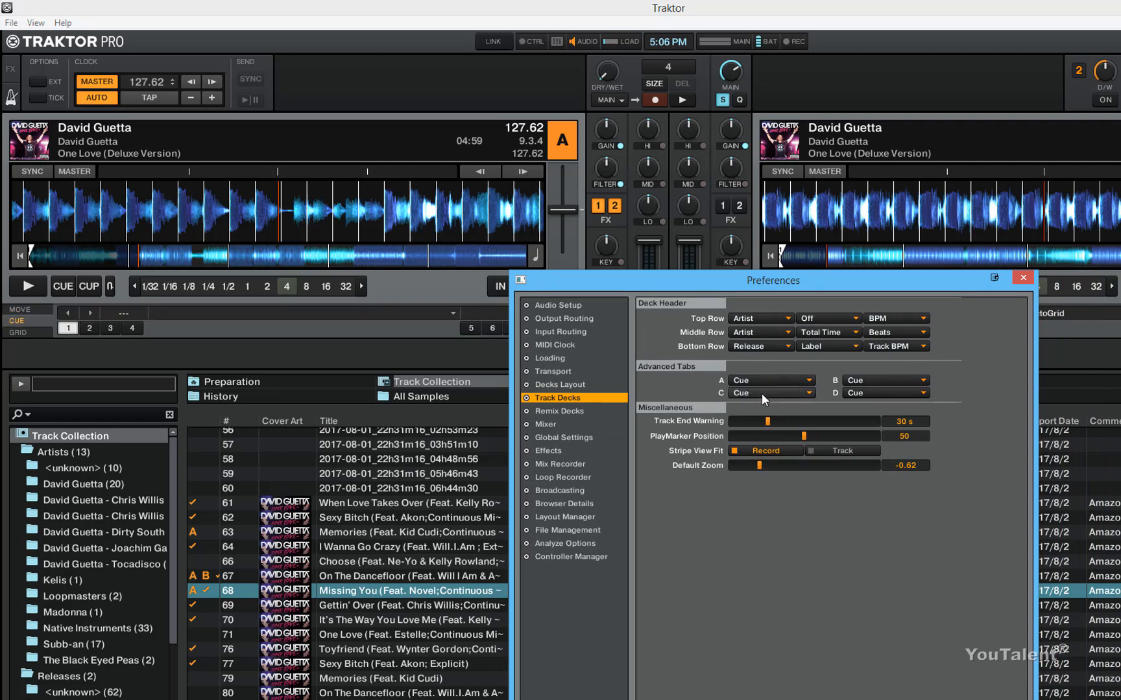
left_click(764, 380)
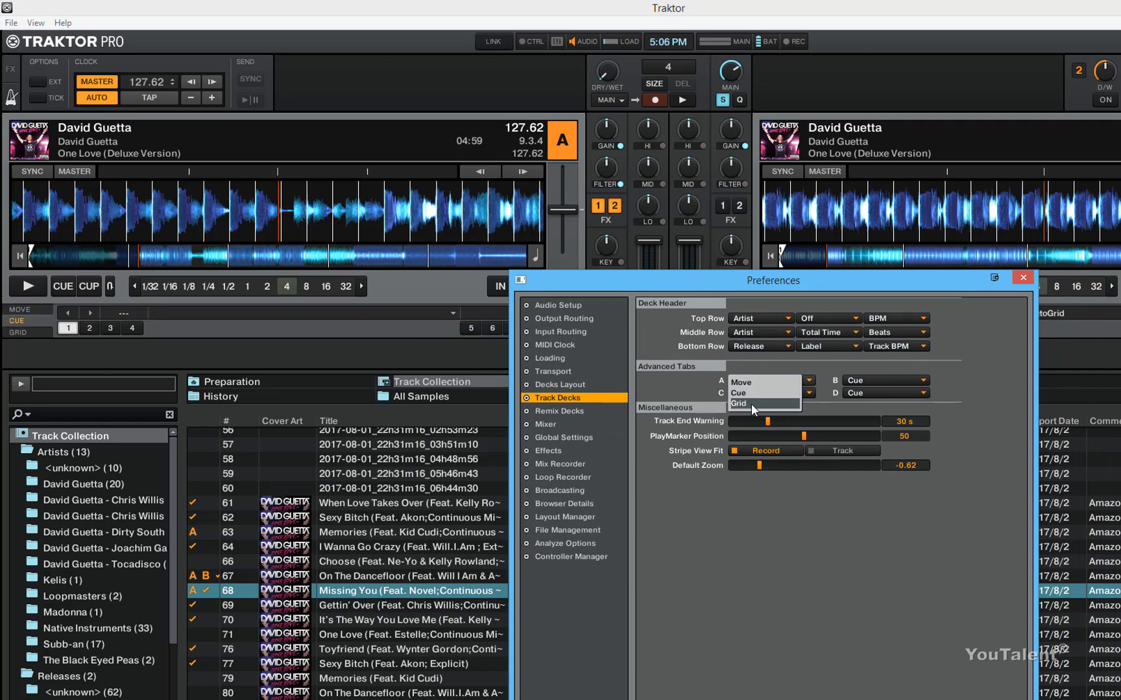
left_click(751, 403)
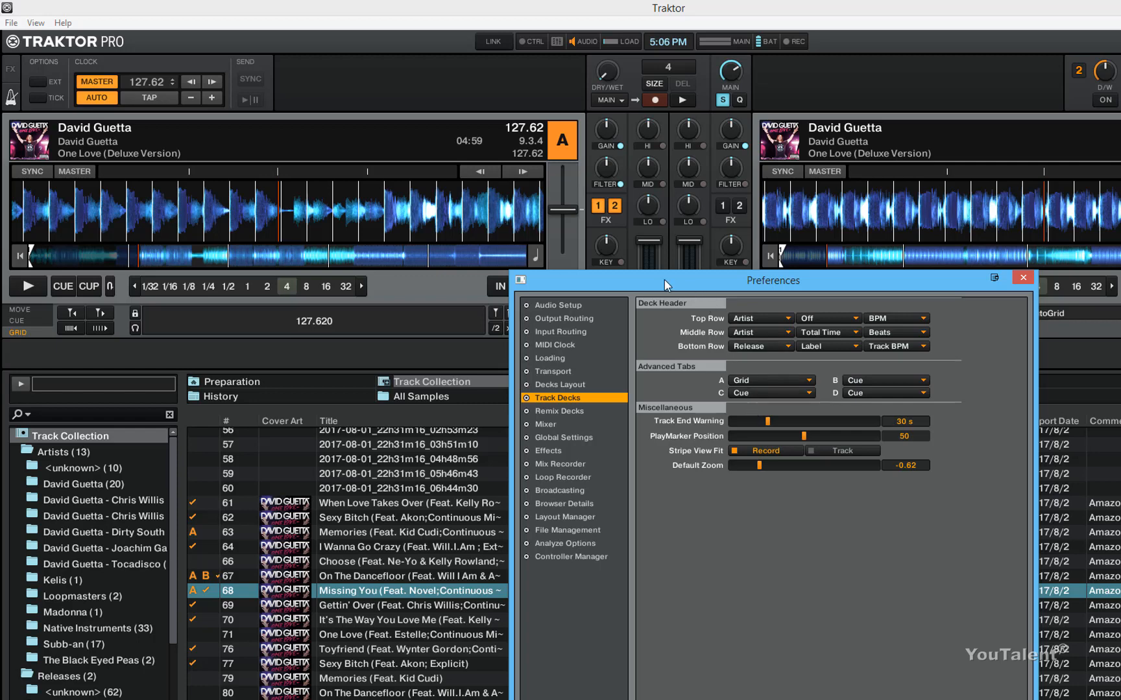
Step: Set the Advanced Tabs option for deck A back to Move, with the Preferences window clear of the deck's panel
left_click_drag(664, 279, 732, 294)
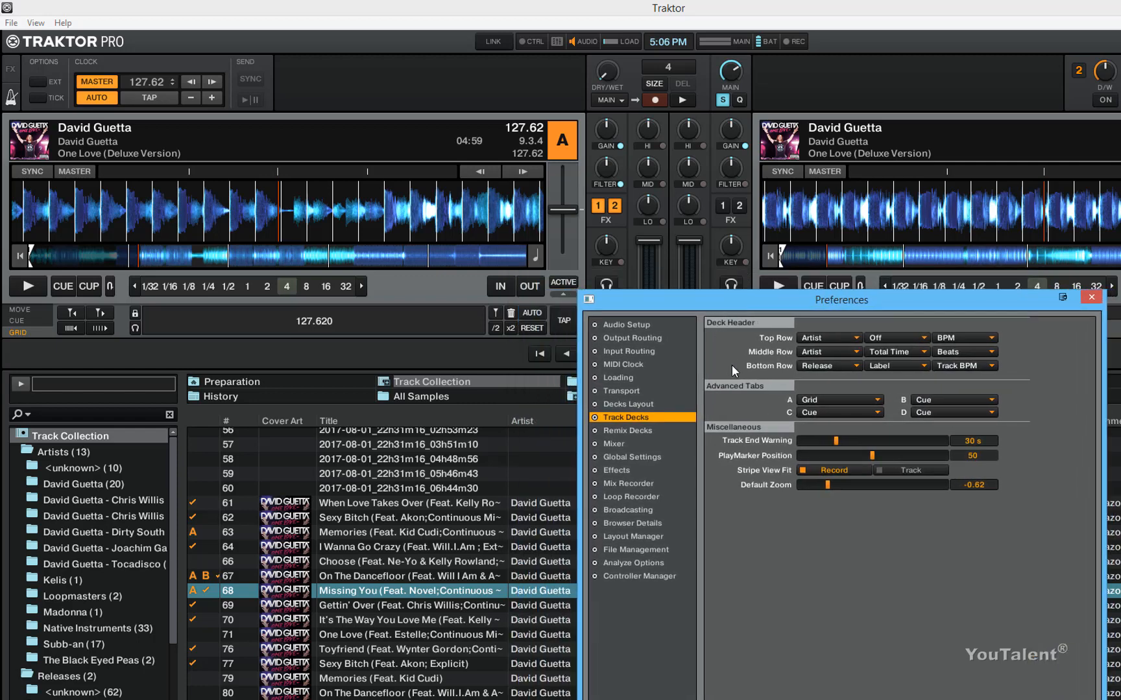
left_click(870, 402)
left_click(854, 404)
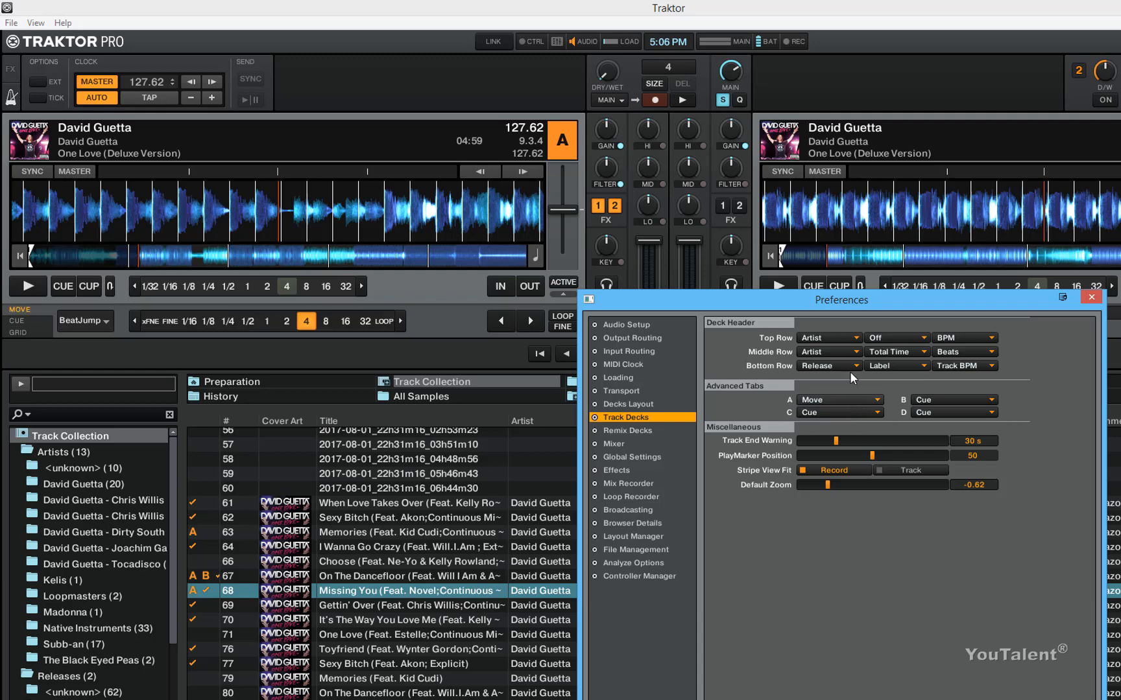
Step: Move Preferences clear of deck A's transport controls, play the track near its end to check the end warning, and stop playback
left_click_drag(848, 297, 747, 271)
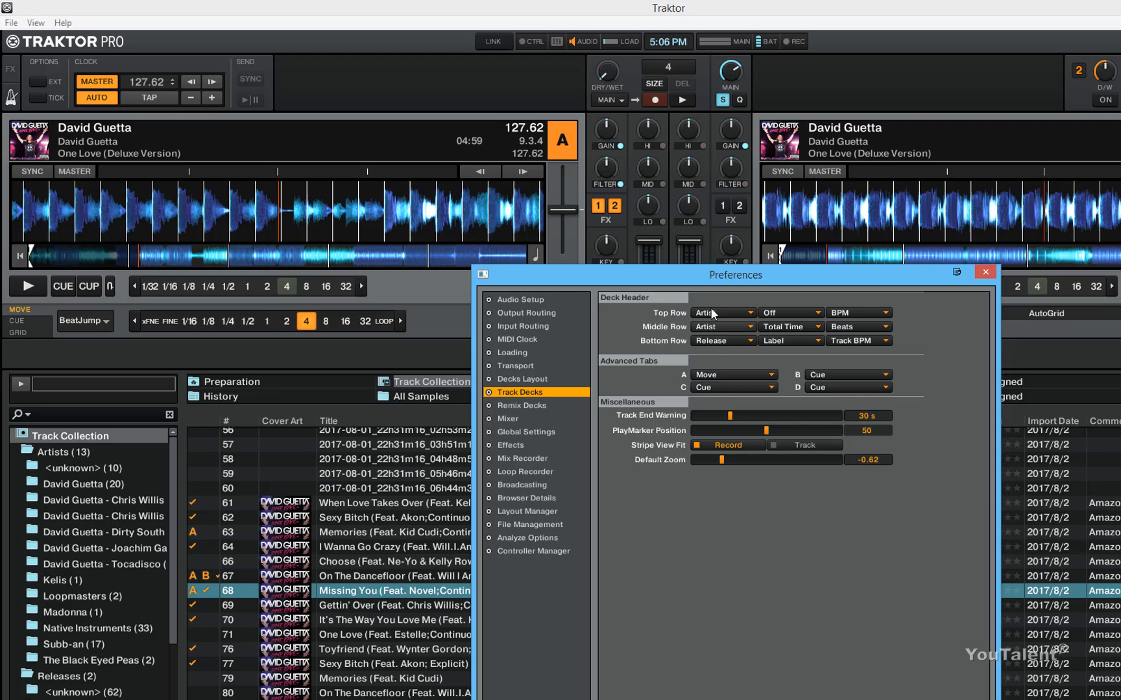
left_click_drag(708, 275, 653, 291)
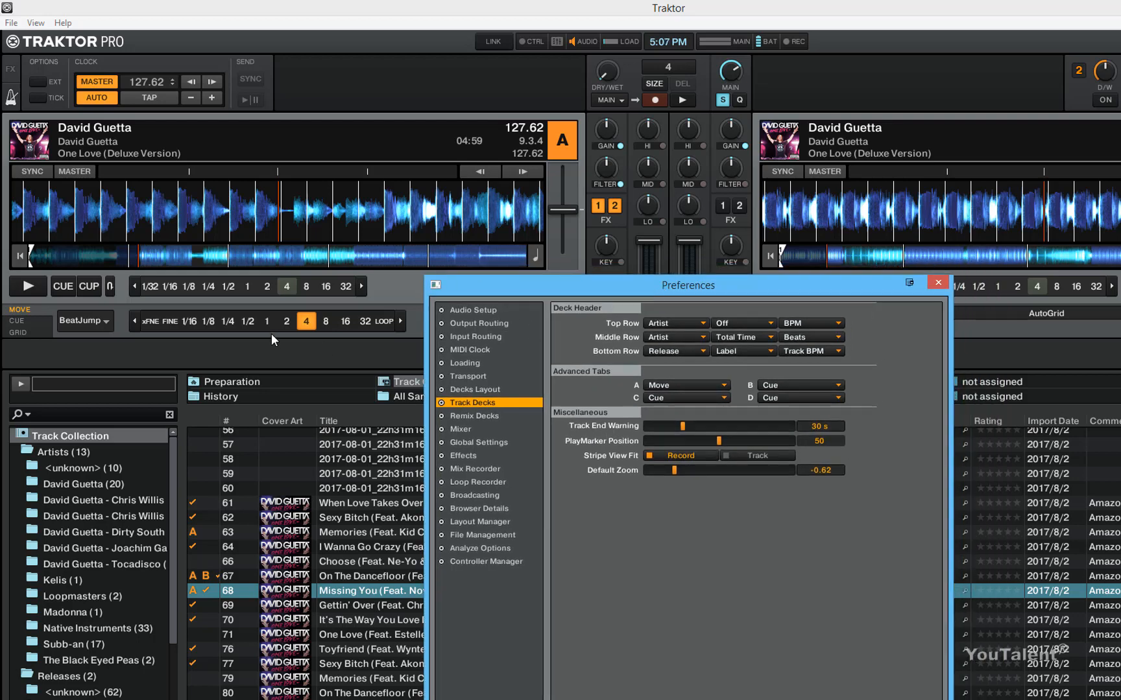
left_click_drag(476, 286, 422, 304)
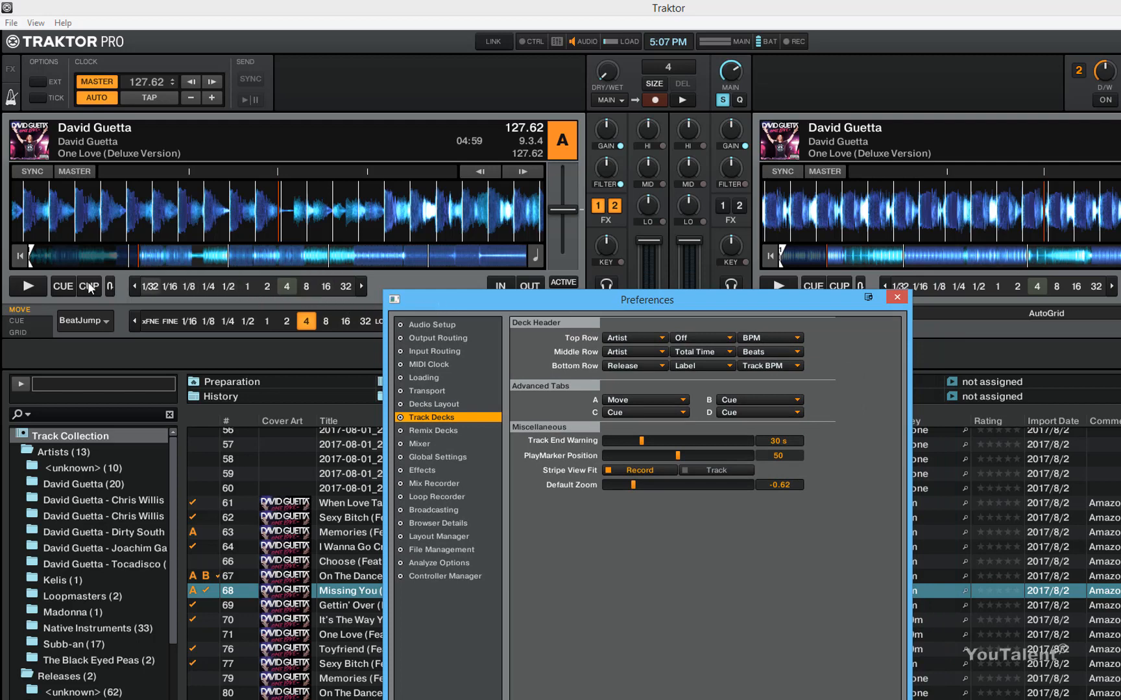
left_click(37, 285)
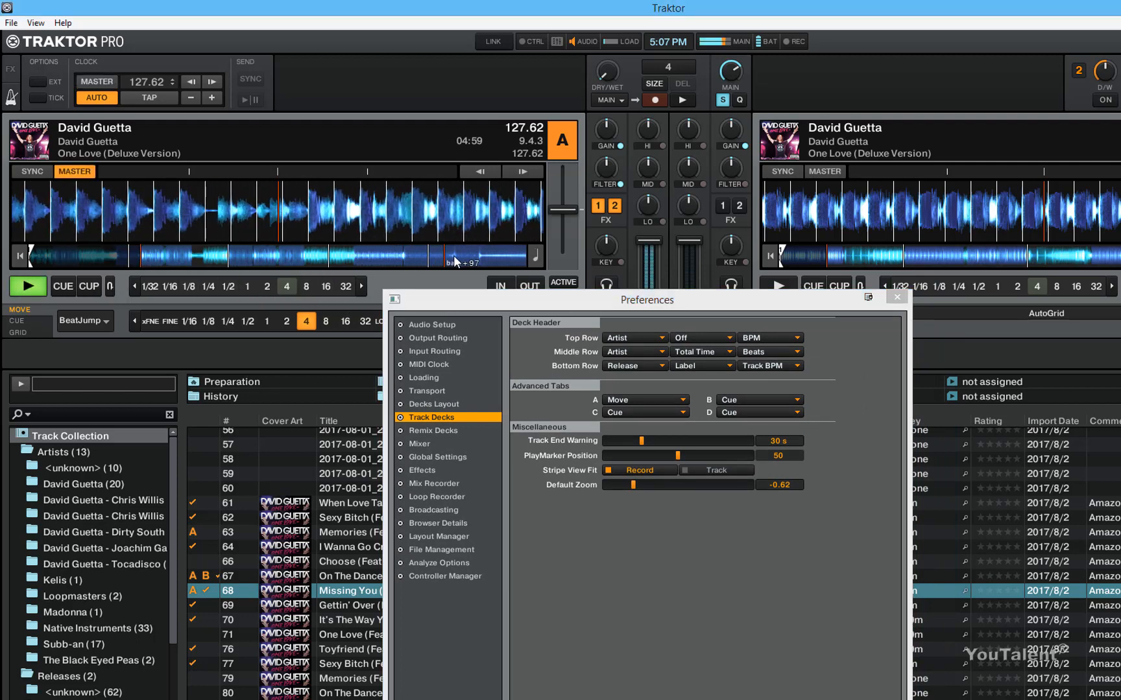
left_click(481, 260)
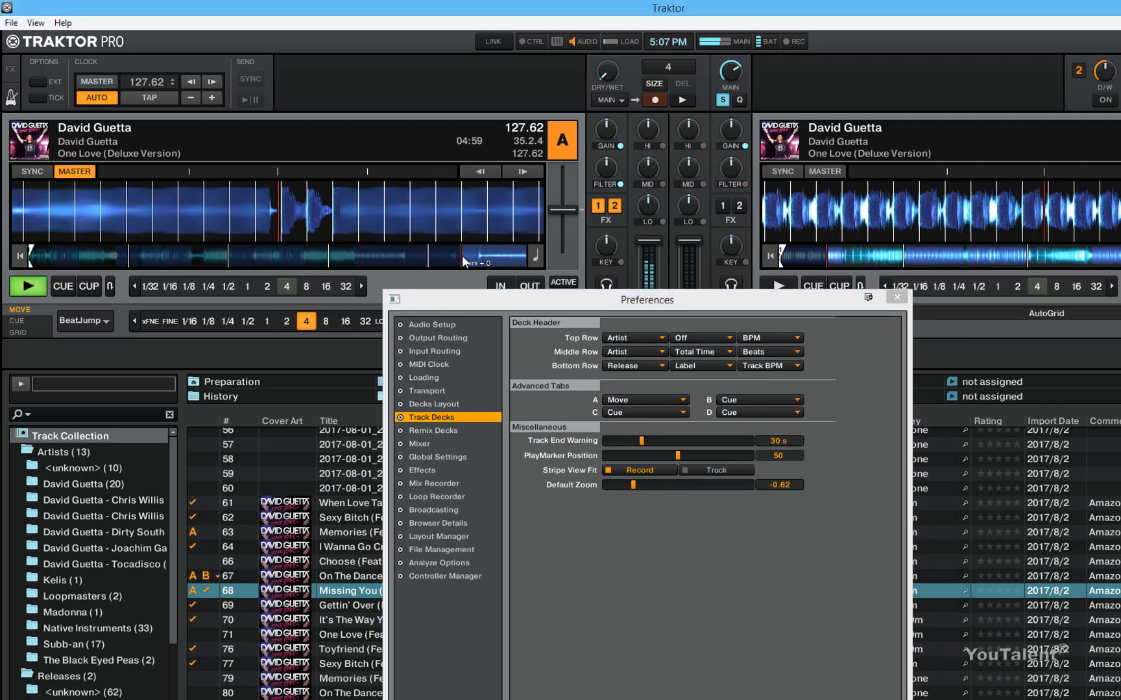
left_click(495, 258)
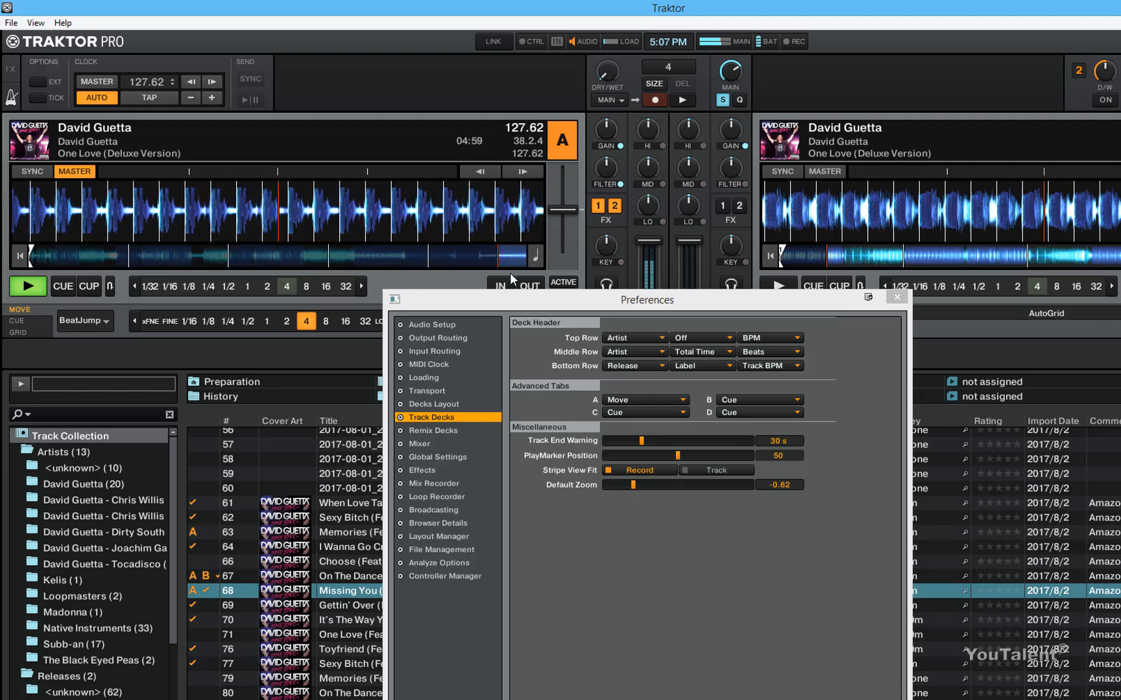
left_click(32, 288)
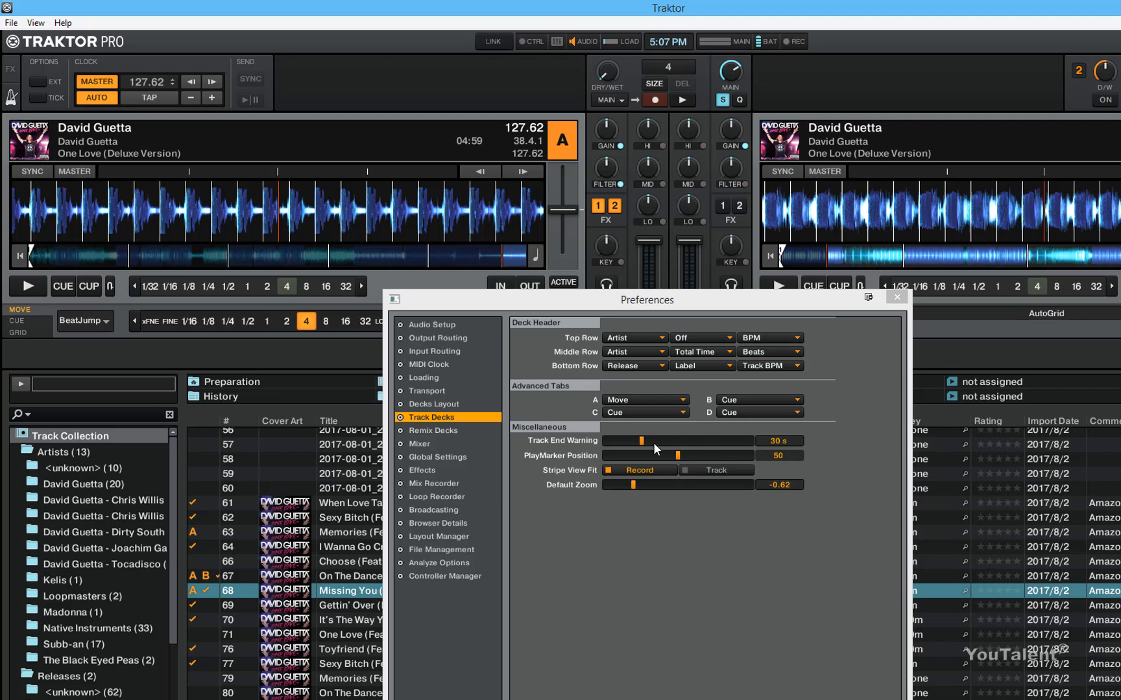
Step: Set the Track End Warning to 50 s
left_click_drag(642, 440, 667, 443)
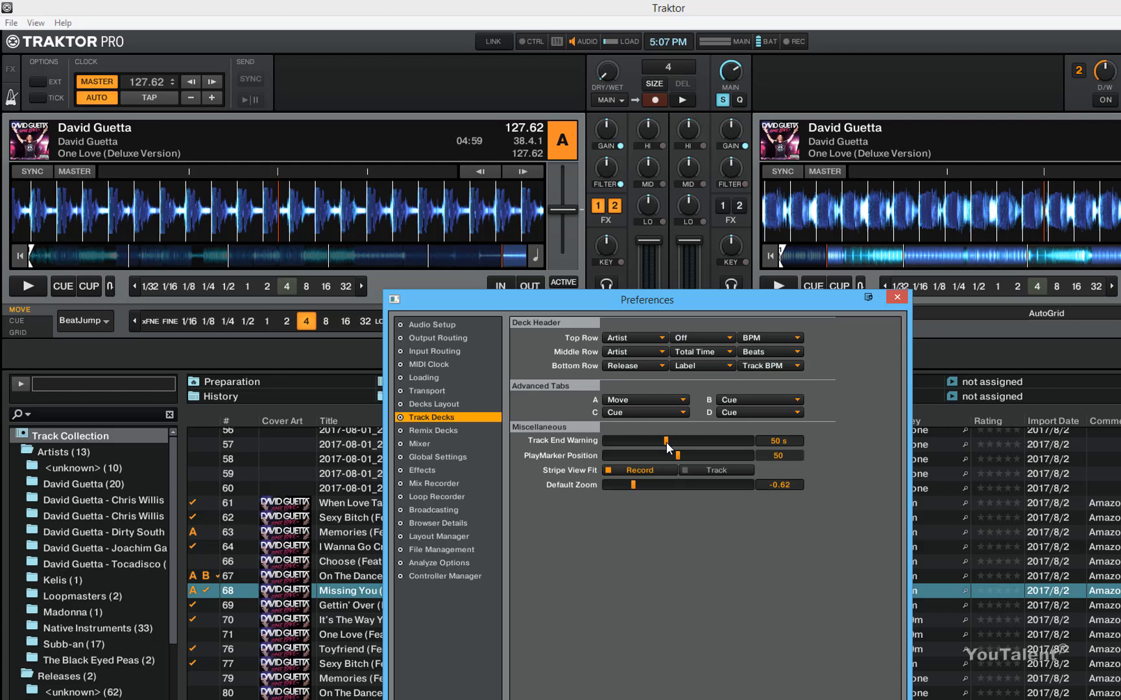
Step: Set the Track End Warning to 30 s and adjust the PlayMarker Position, ending at 50
left_click_drag(667, 443, 638, 440)
left_click(681, 457)
mouse_move(686, 453)
left_mouse_down()
mouse_move(734, 455)
mouse_move(610, 455)
mouse_move(677, 455)
left_mouse_up()
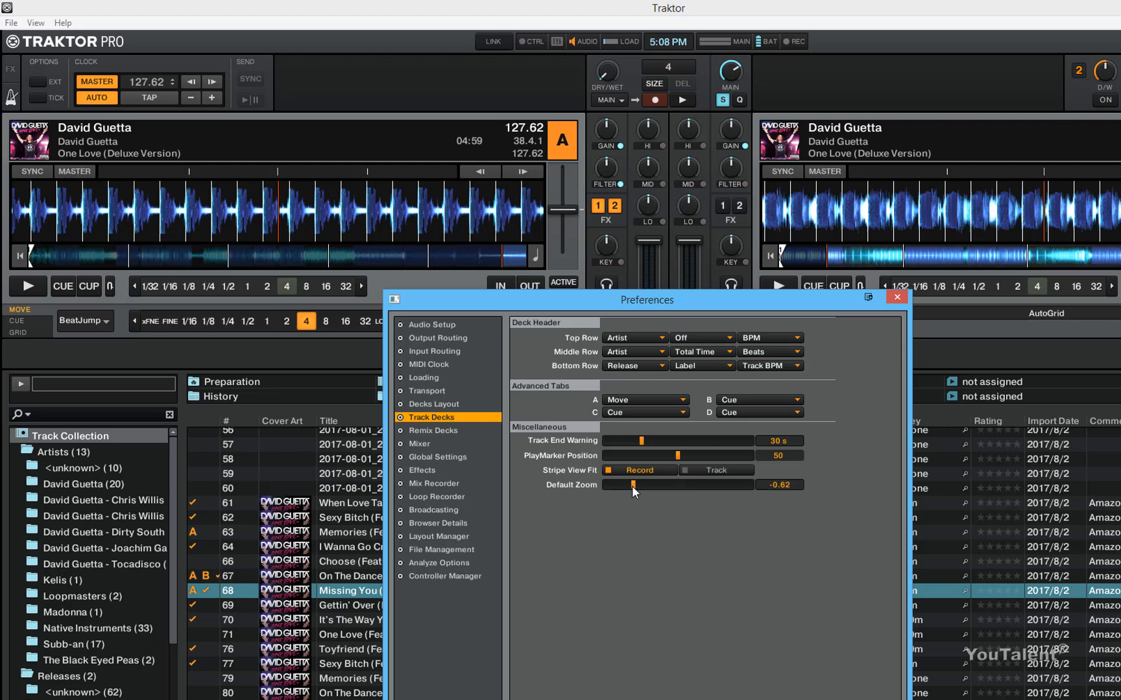
Step: Set the Default Zoom to -0.33 and briefly play deck A to check the waveform
mouse_move(633, 487)
left_mouse_down()
mouse_move(690, 488)
mouse_move(655, 485)
left_mouse_up()
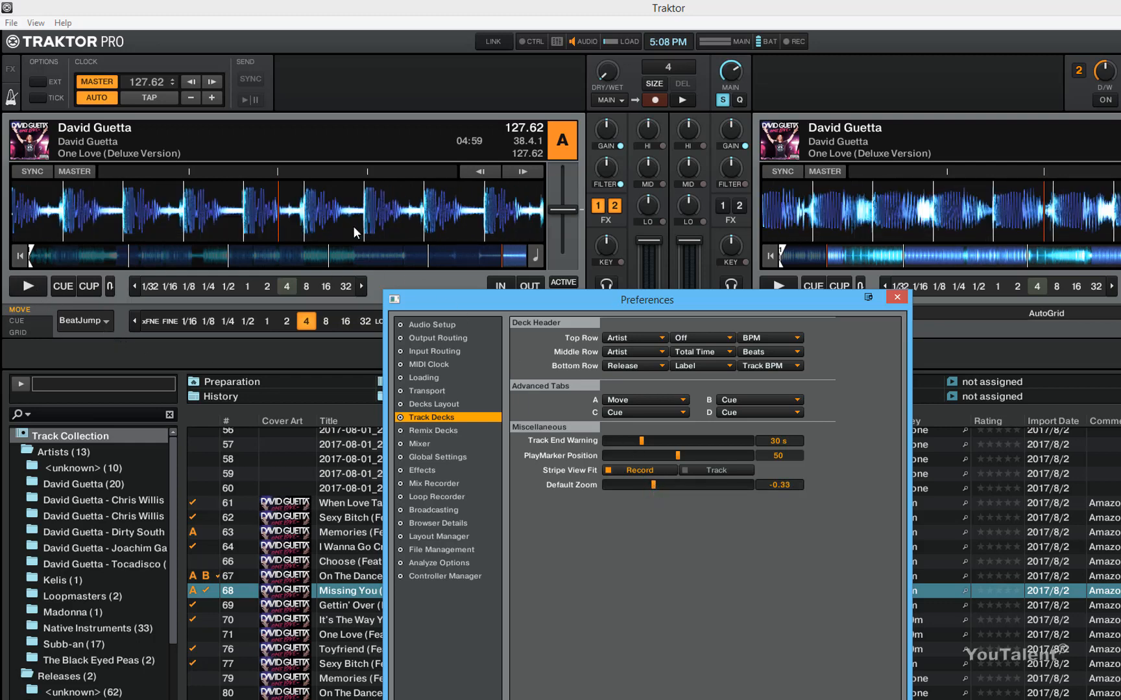
left_click(36, 287)
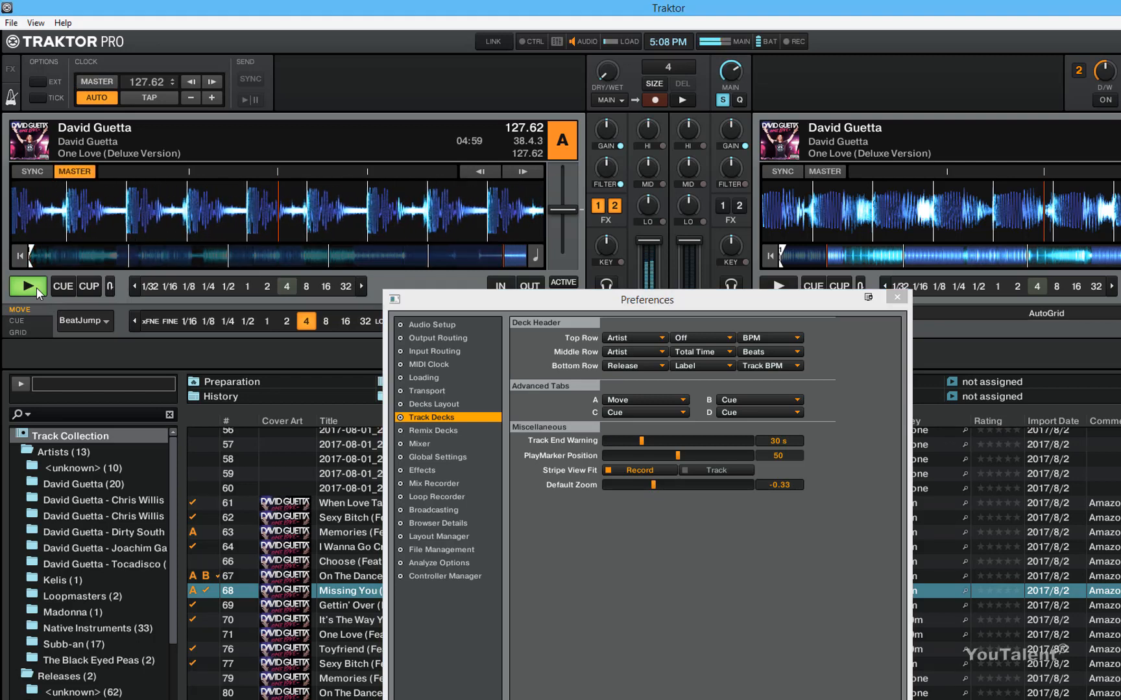
left_click(35, 288)
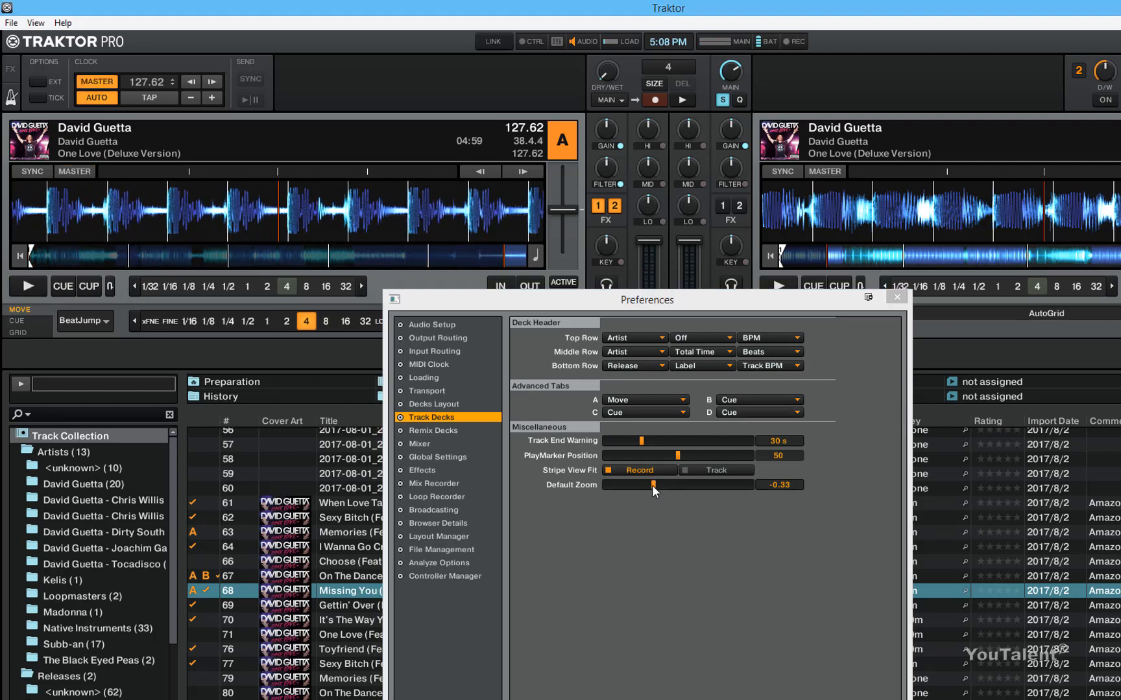
Step: Set the Default Zoom to 0.05 and briefly play deck A to check the closer waveform view
left_click_drag(651, 485, 681, 485)
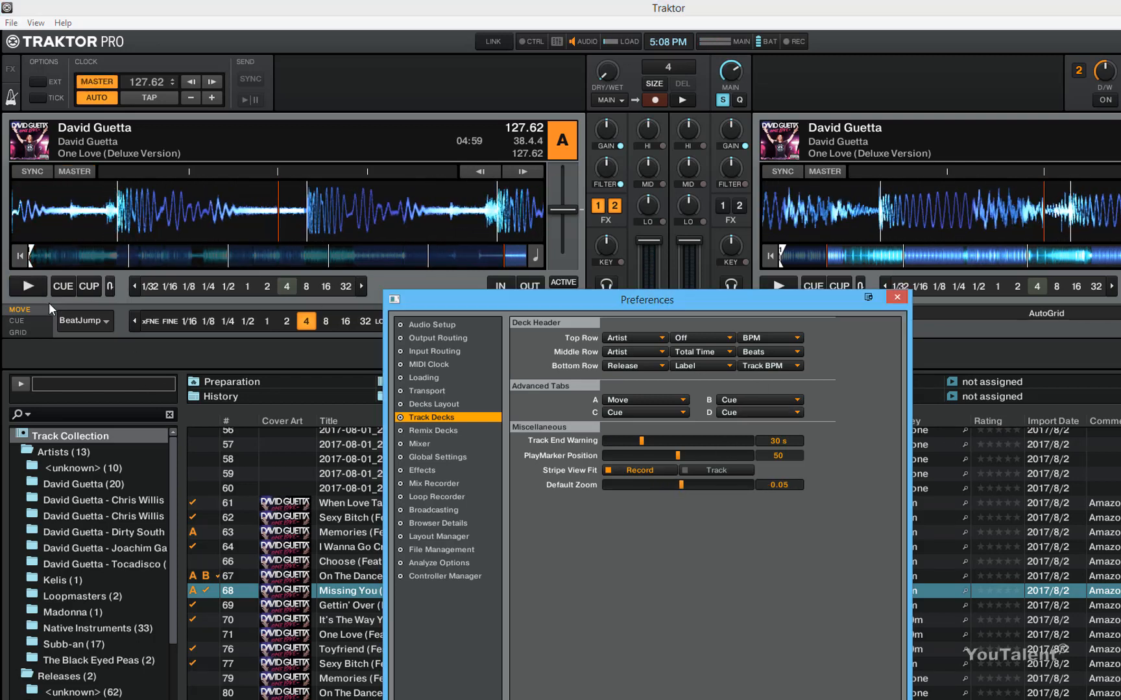
left_click(31, 290)
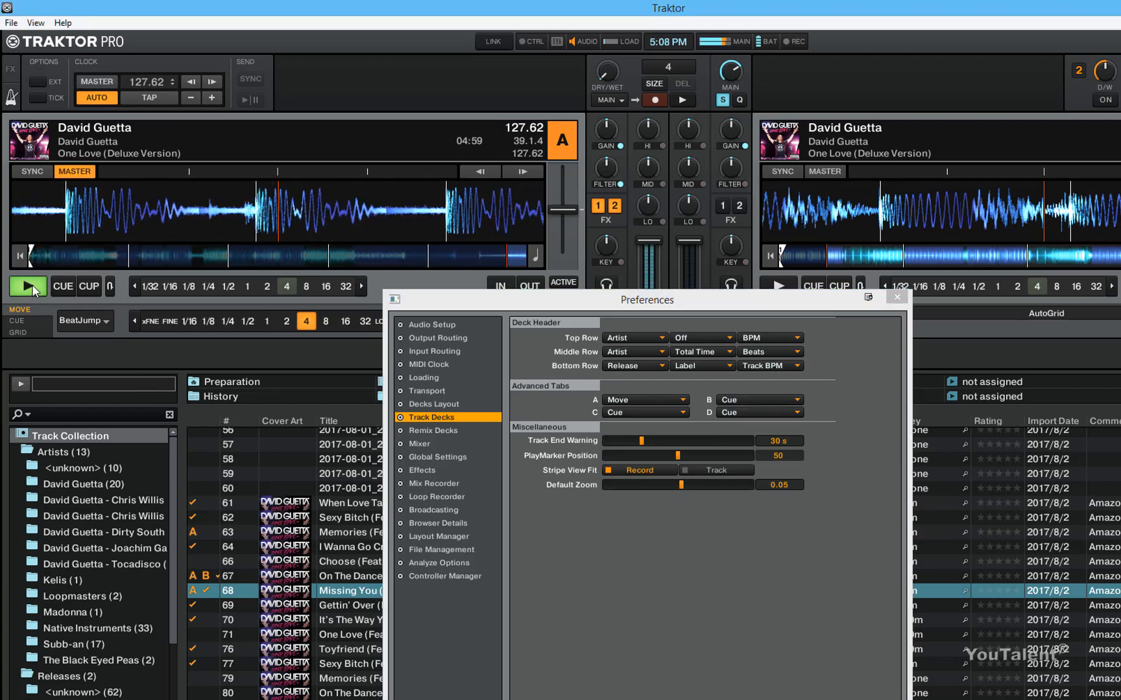
left_click(32, 288)
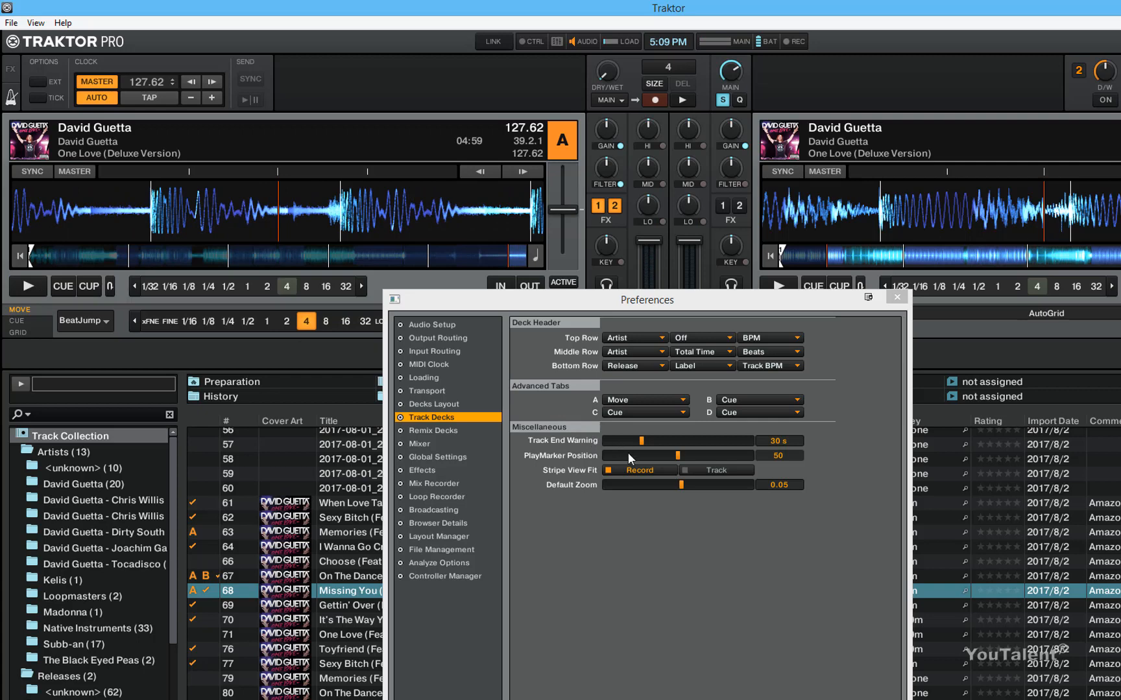
Step: Set the Default Zoom to -0.63 and briefly play deck A to check the wider waveform view
left_click_drag(680, 485, 636, 483)
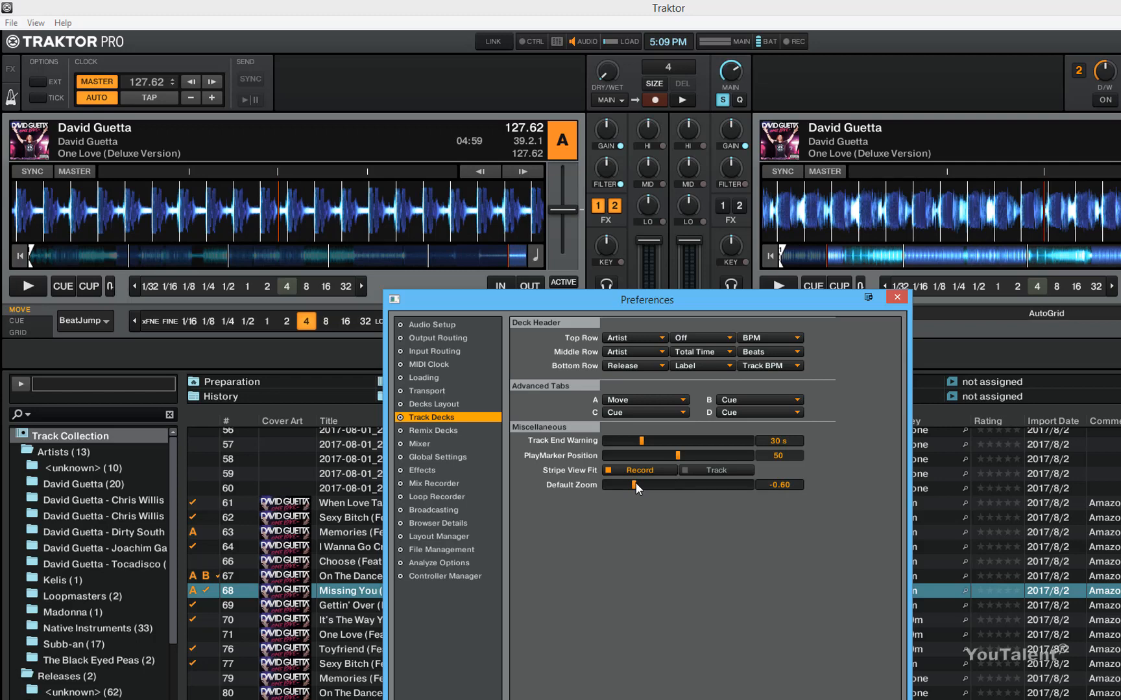
left_click_drag(636, 481, 633, 481)
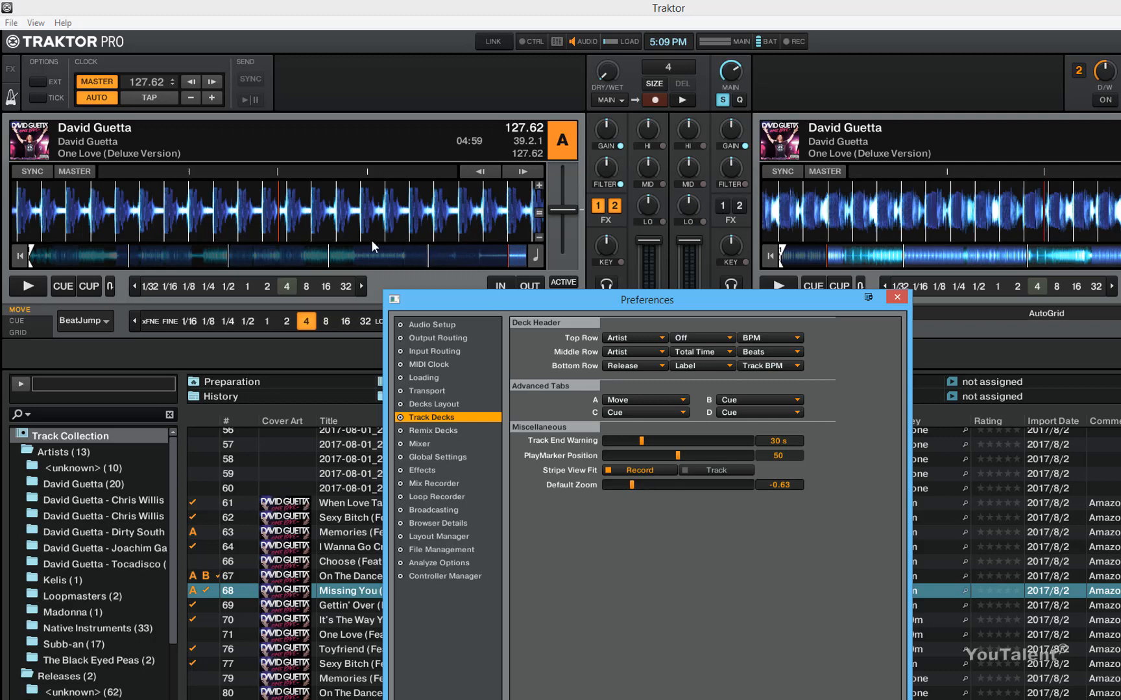
left_click(21, 288)
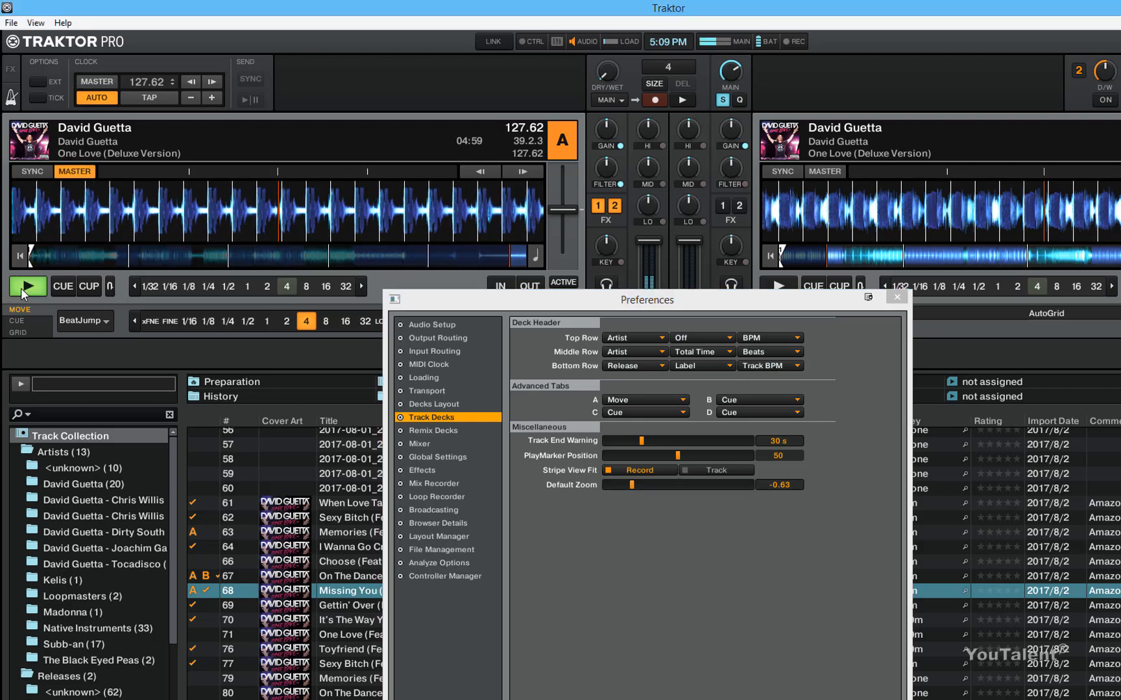
left_click(21, 288)
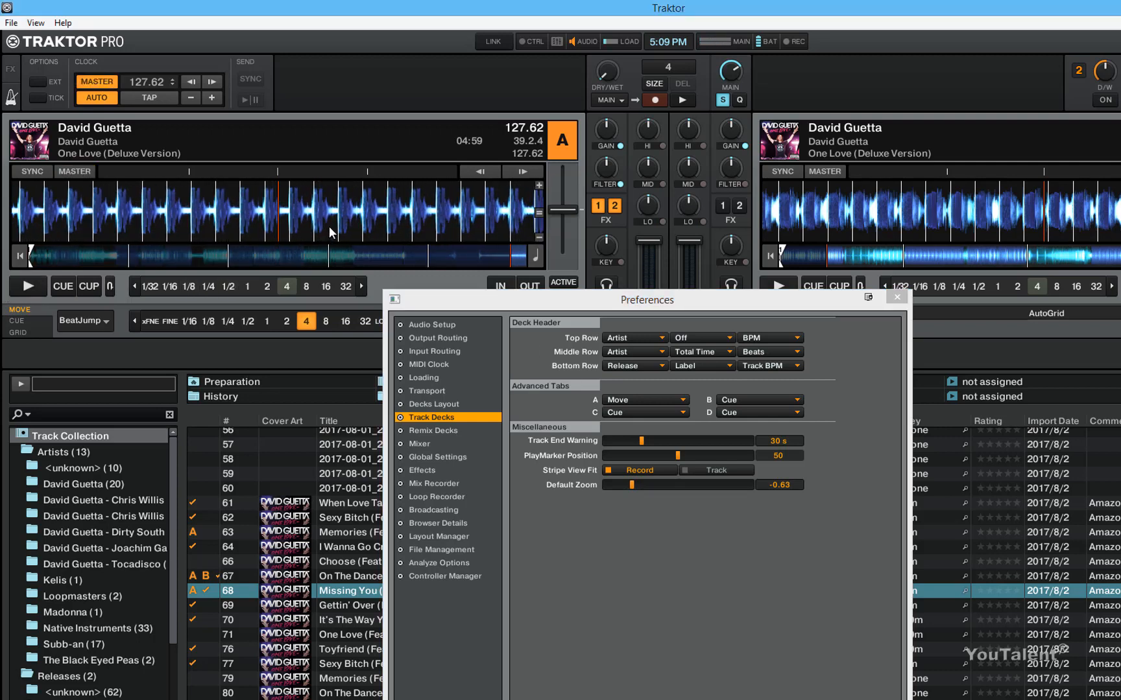